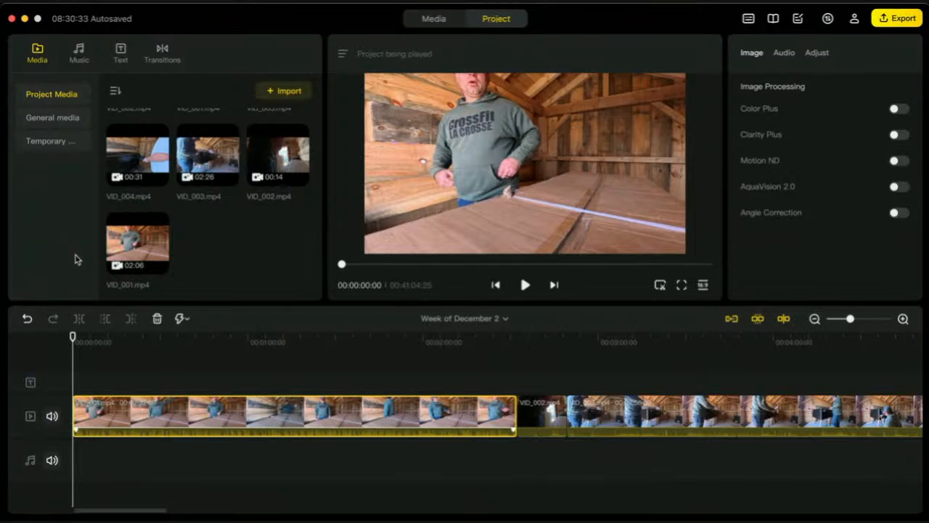
Look through the clips along the timeline and play the opening seconds of the first clip.
scroll(169, 227, "up", 5)
scroll(168, 225, "down", 5)
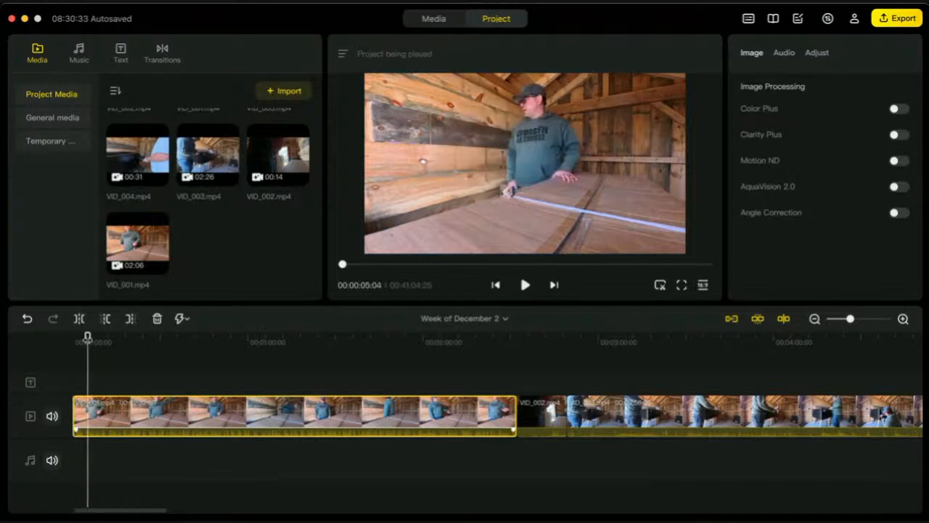
scroll(799, 446, "right", 10)
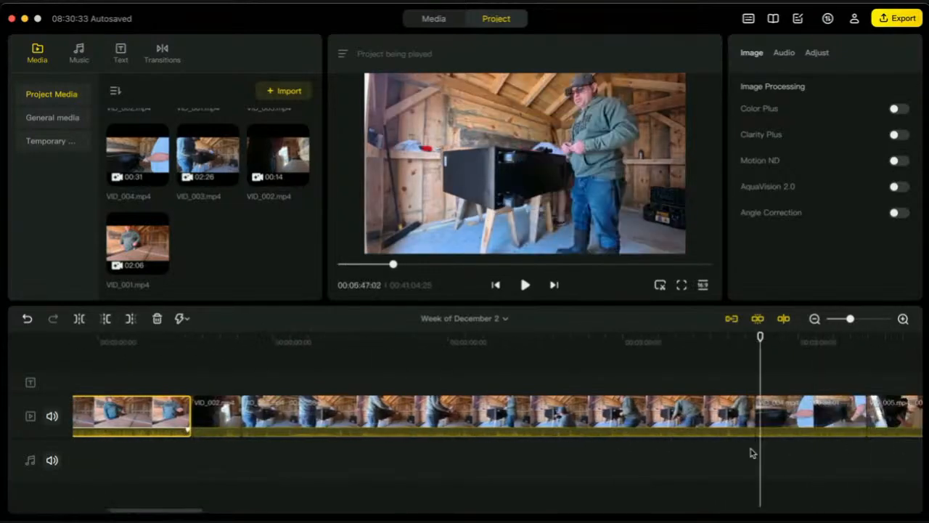
scroll(772, 450, "right", 4)
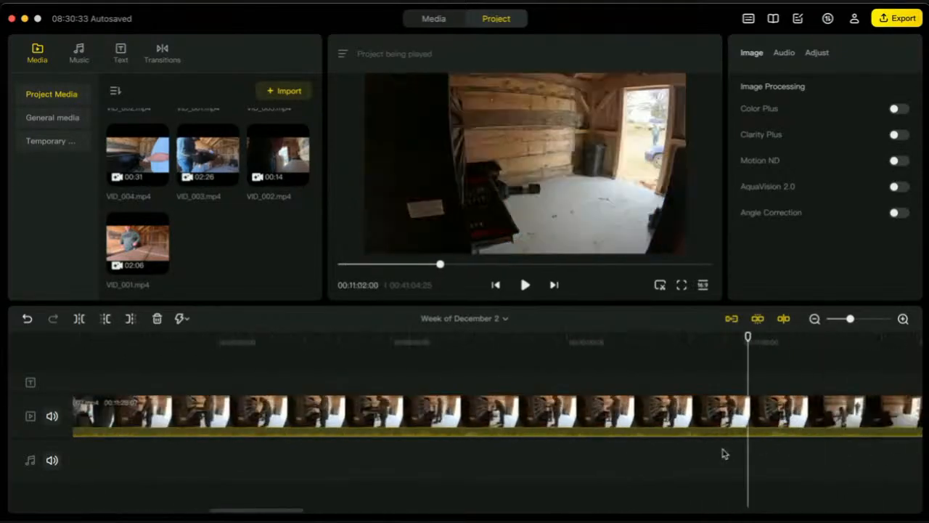
scroll(92, 417, "left", 5)
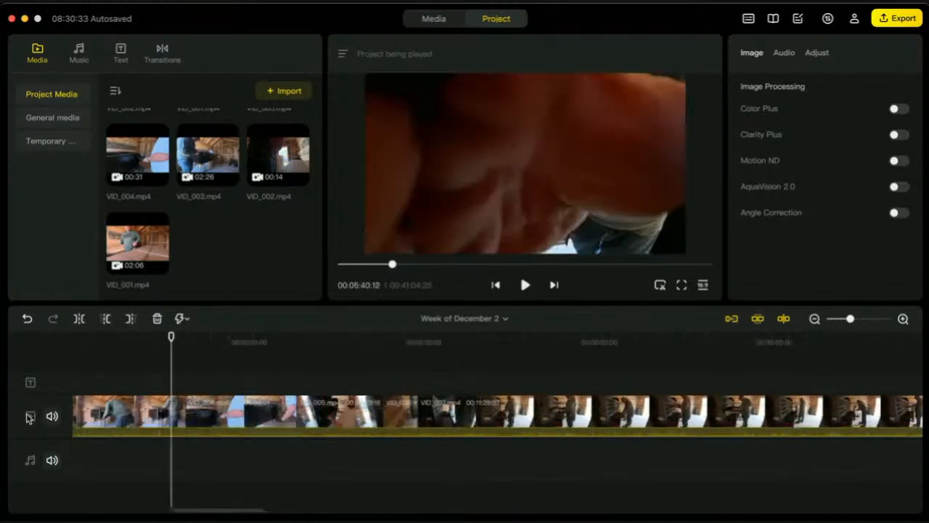
scroll(86, 390, "left", 2)
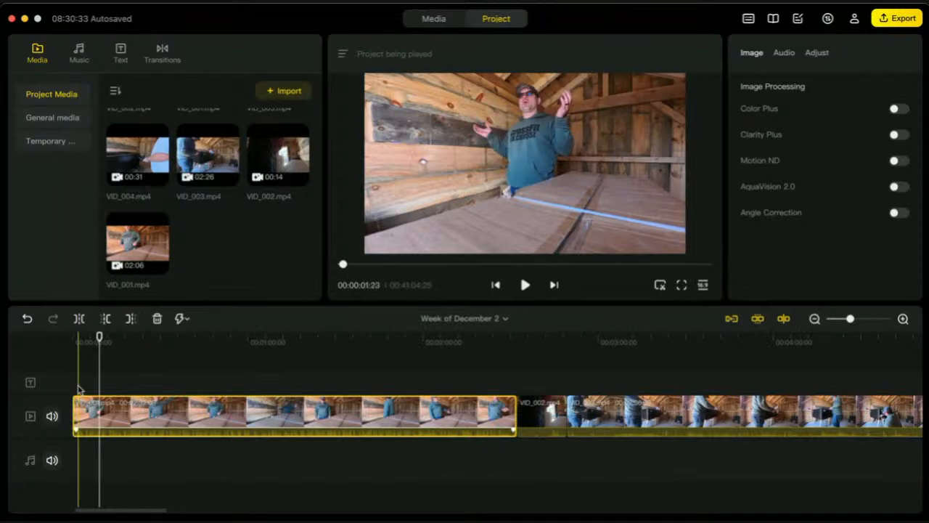
left_click_drag(98, 338, 73, 341)
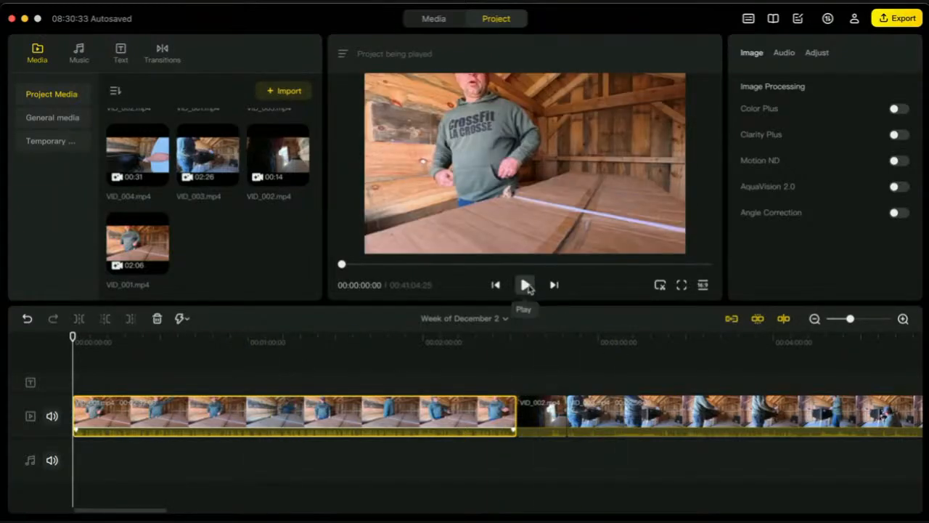
left_click(527, 285)
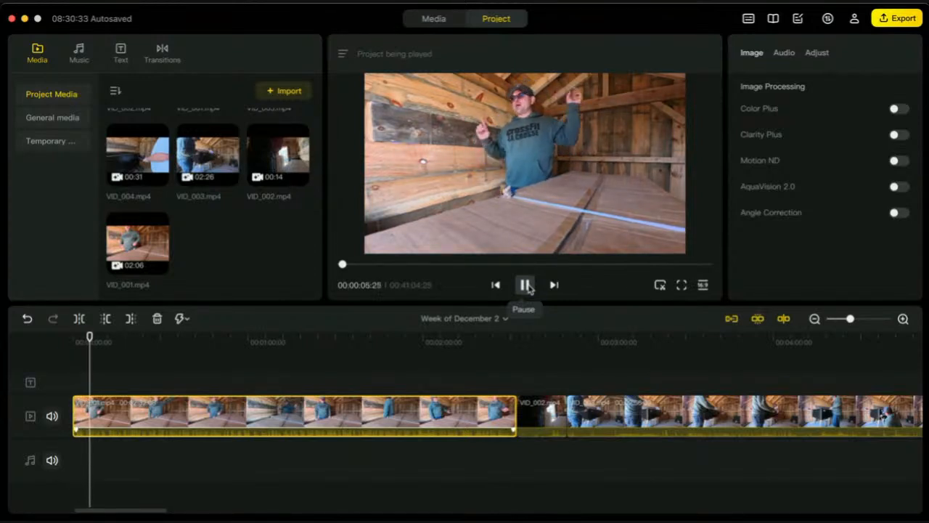
left_click(526, 286)
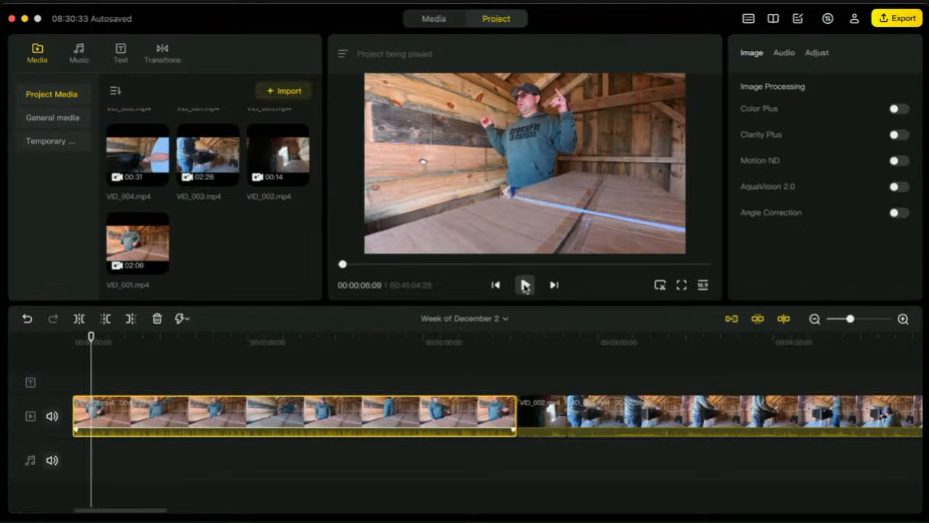
left_click(525, 286)
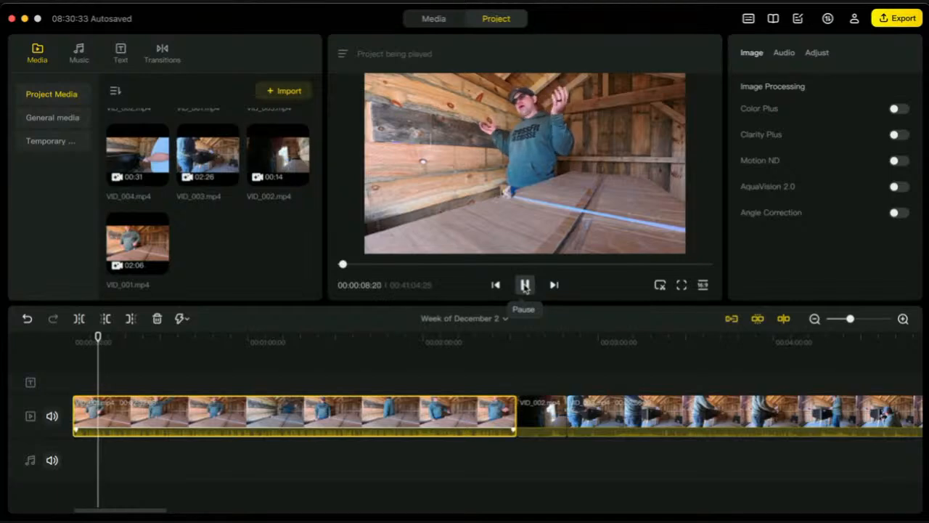
left_click(525, 285)
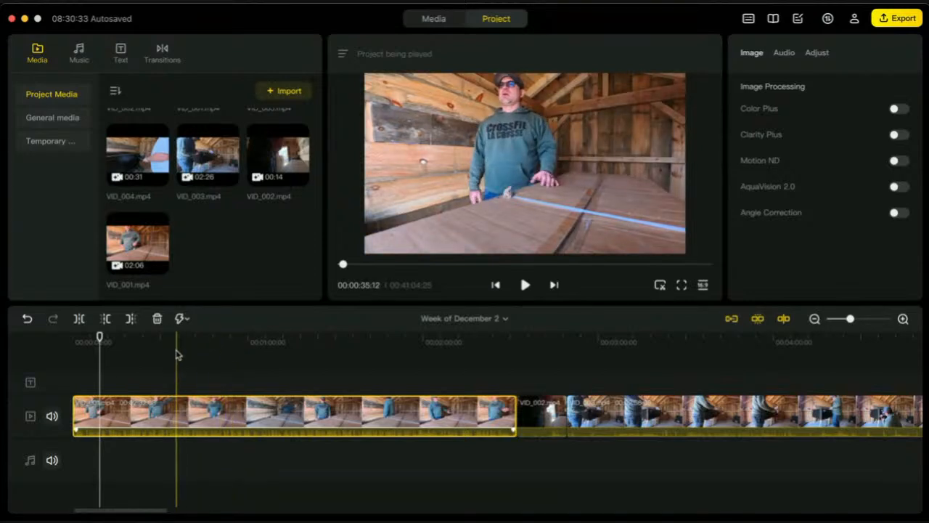
Play the end of the first timeline clip and trim off everything in it after 00:02:29:20.
left_click_drag(100, 338, 492, 387)
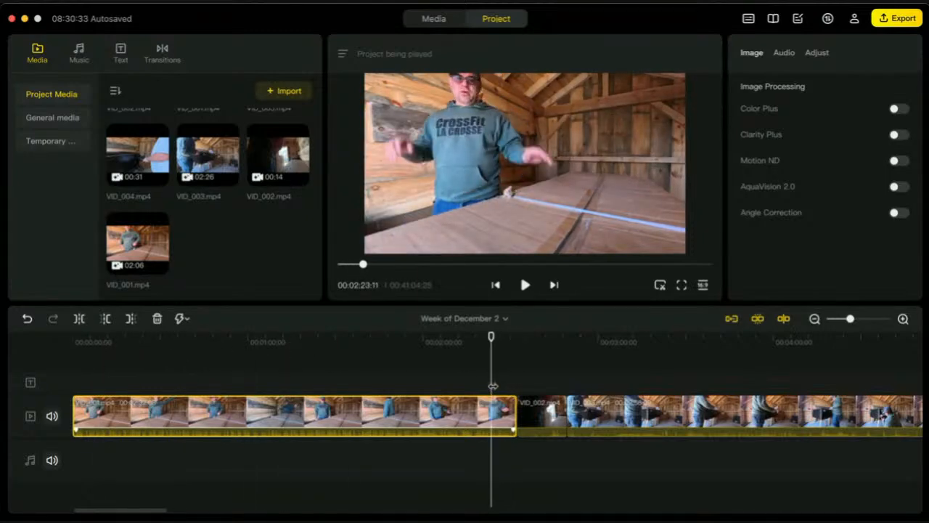
left_click(525, 285)
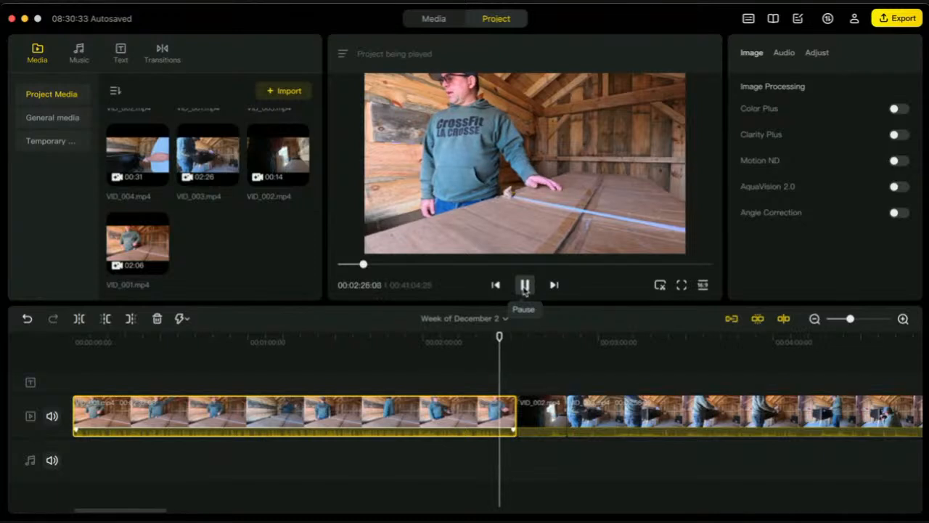
left_click(525, 285)
left_click(525, 285)
left_click(525, 285)
left_click(525, 285)
left_click(525, 285)
left_click(525, 285)
left_click(525, 285)
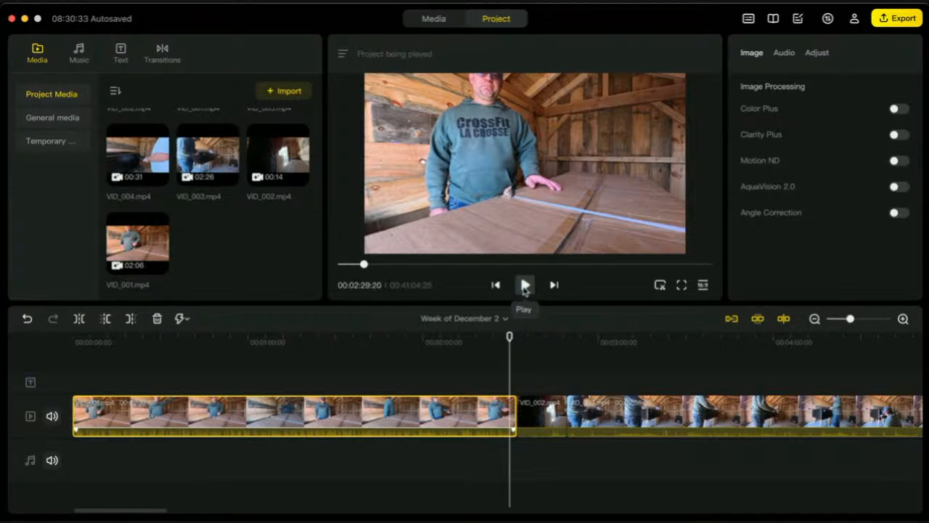
left_click(131, 321)
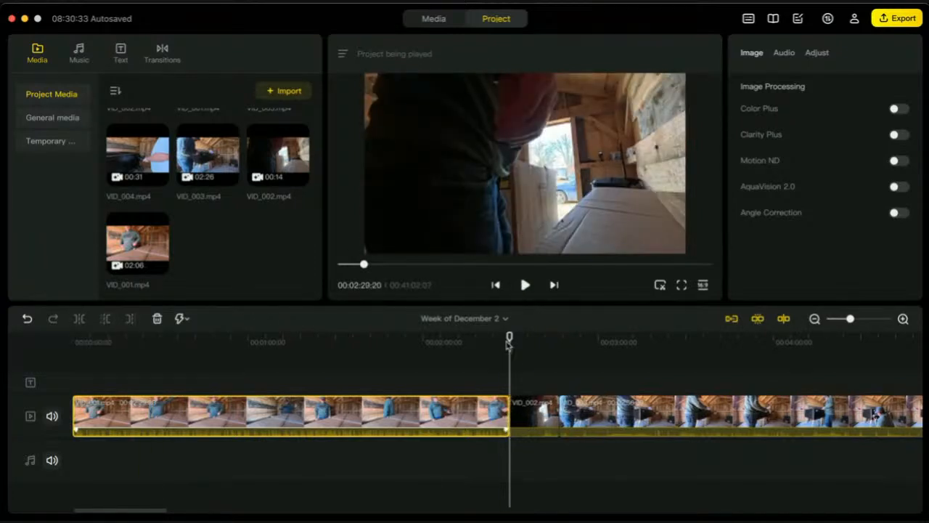
Preview the VID_002.mp4 clip that follows the first clip and delete it from the timeline.
left_click(526, 285)
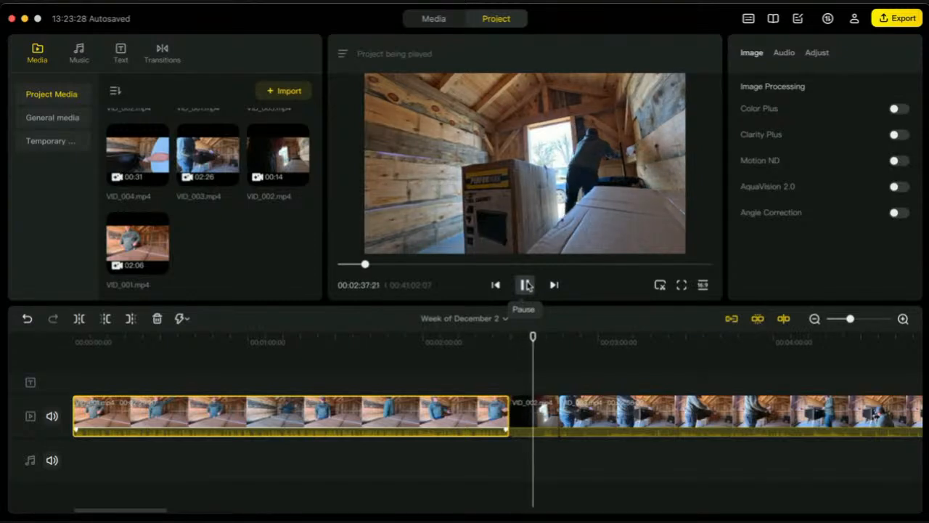
left_click(527, 285)
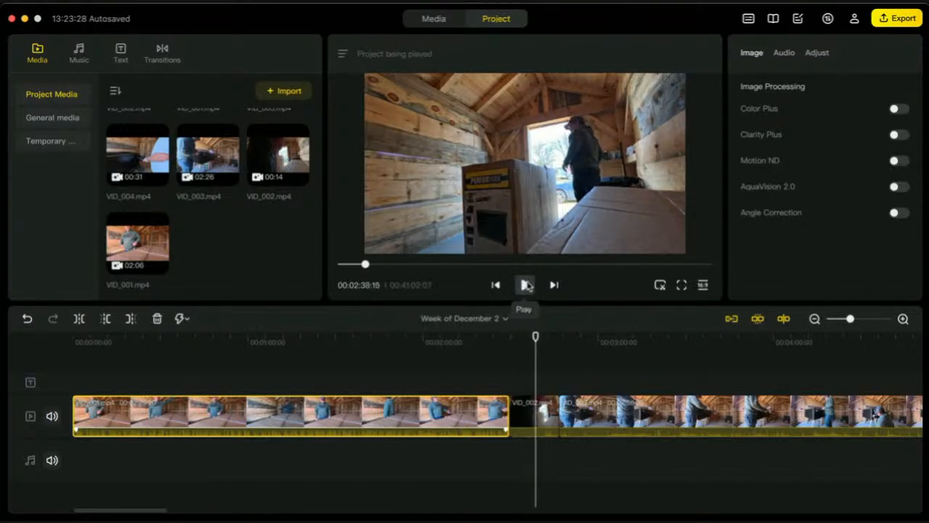
left_click(525, 434)
left_click(158, 318)
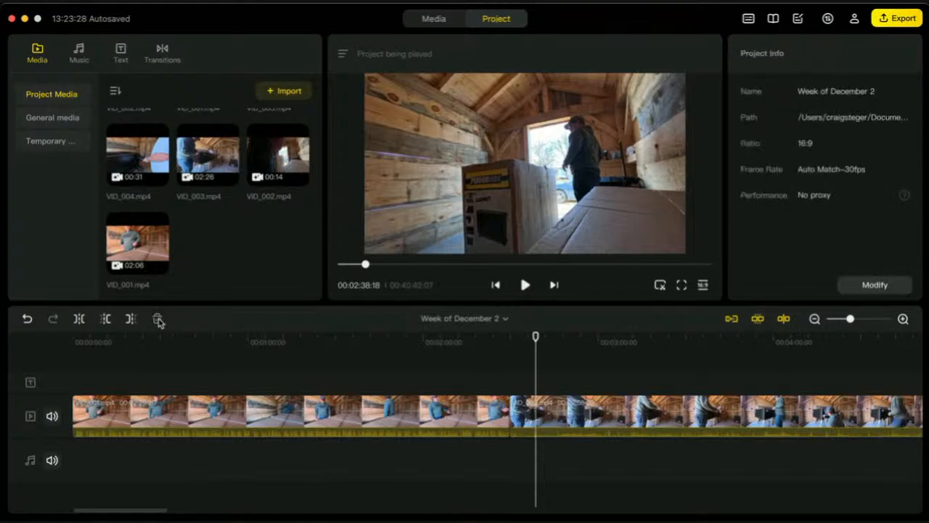
Insert the 02:10 VID_001.mp4 from the project media at 00:02:29:20, directly after the first timeline clip.
left_click_drag(536, 337, 506, 337)
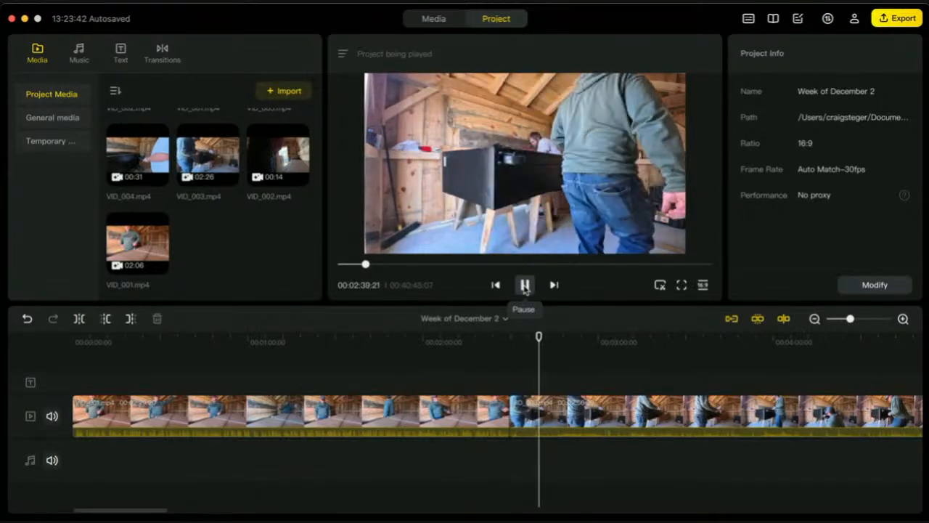
left_click(525, 286)
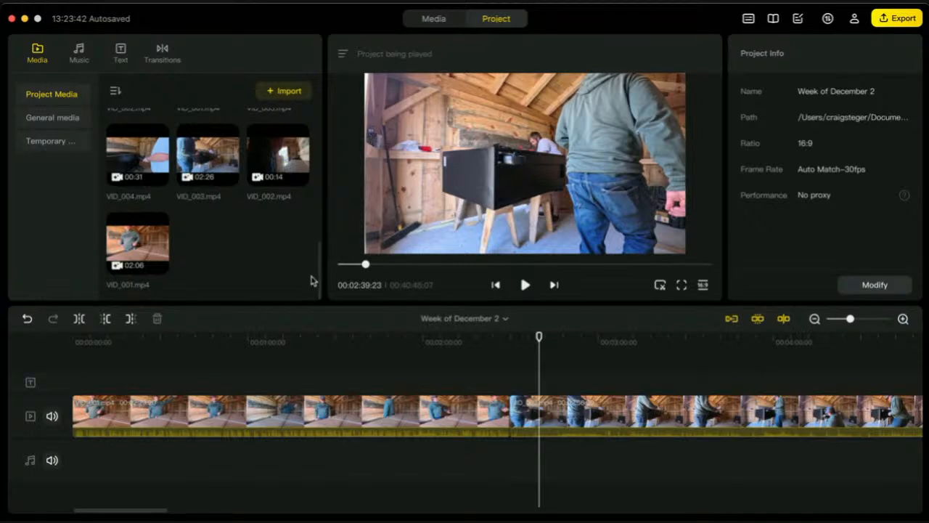
scroll(208, 253, "up", 2)
scroll(208, 254, "up", 5)
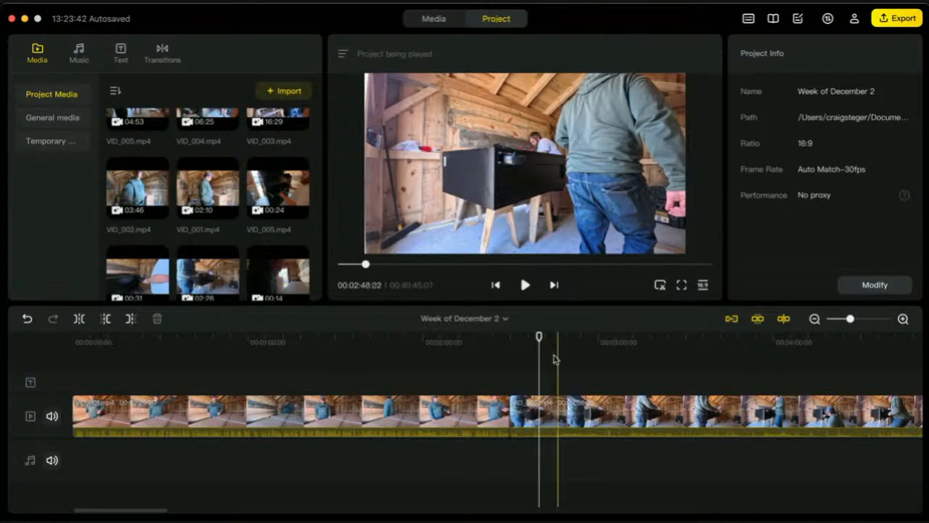
left_click_drag(538, 339, 509, 339)
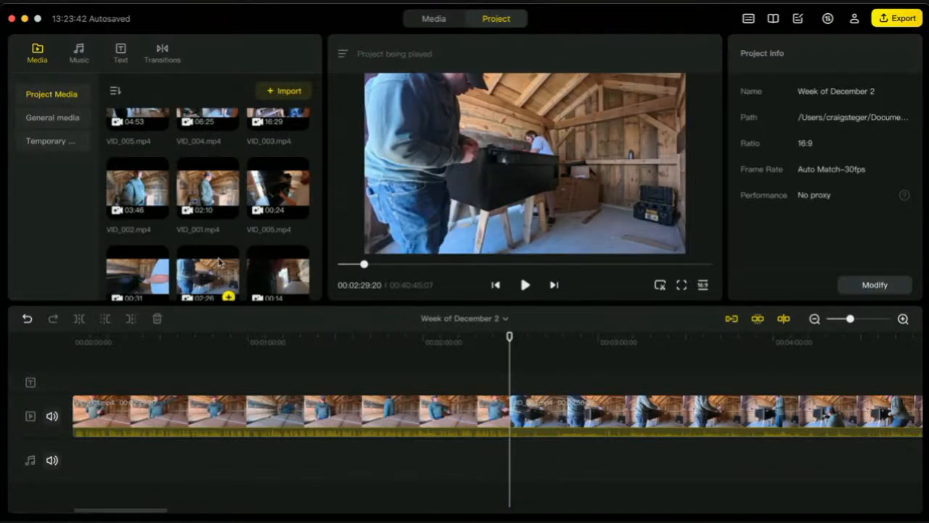
scroll(220, 262, "down", 3)
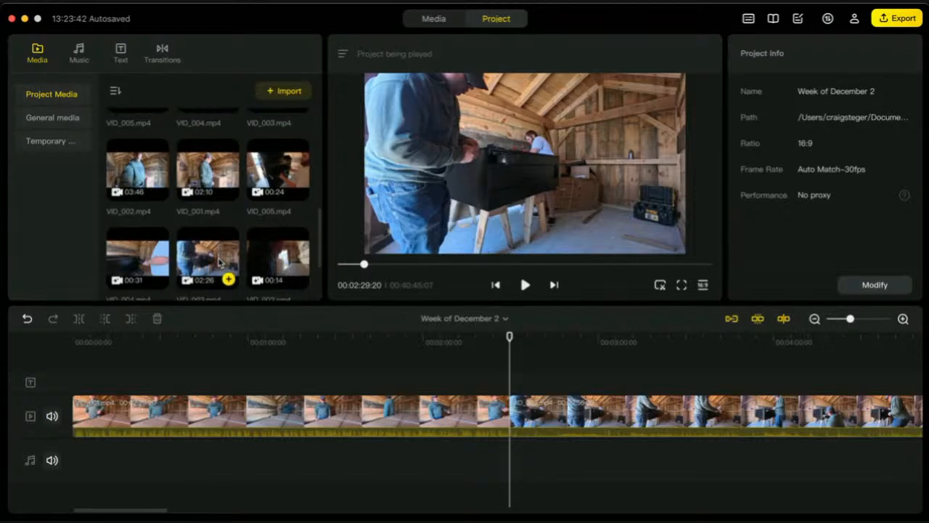
scroll(220, 261, "up", 3)
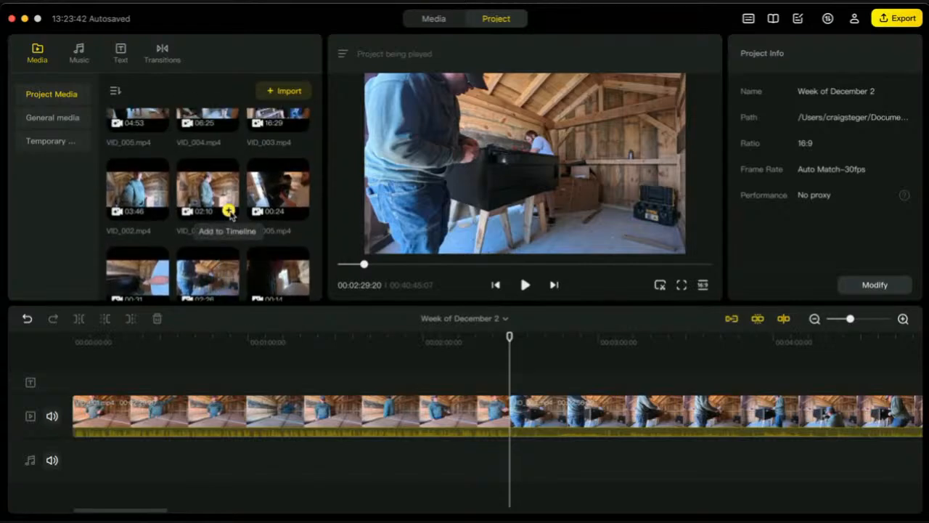
left_click(229, 210)
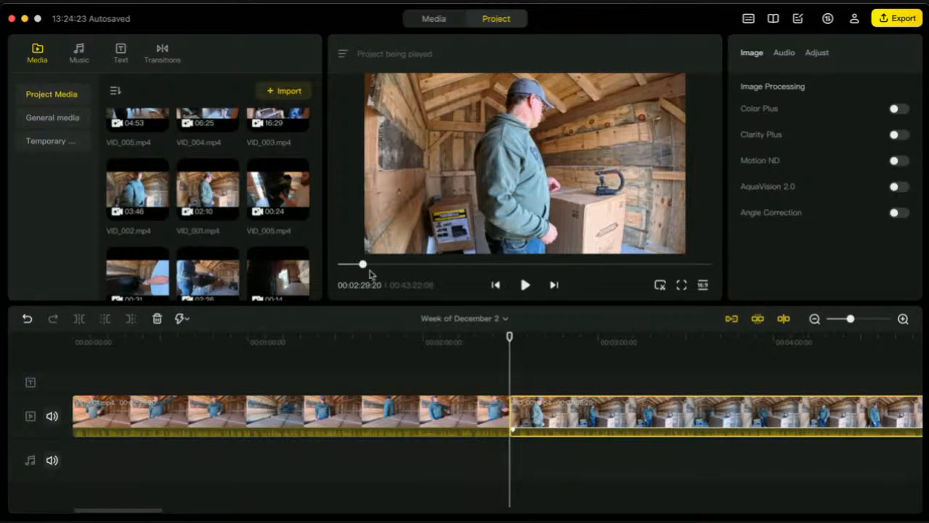
Preview the newly inserted VID_001.mp4 clip and move it ahead of the first clip, to the start of the timeline.
left_click_drag(510, 336, 513, 343)
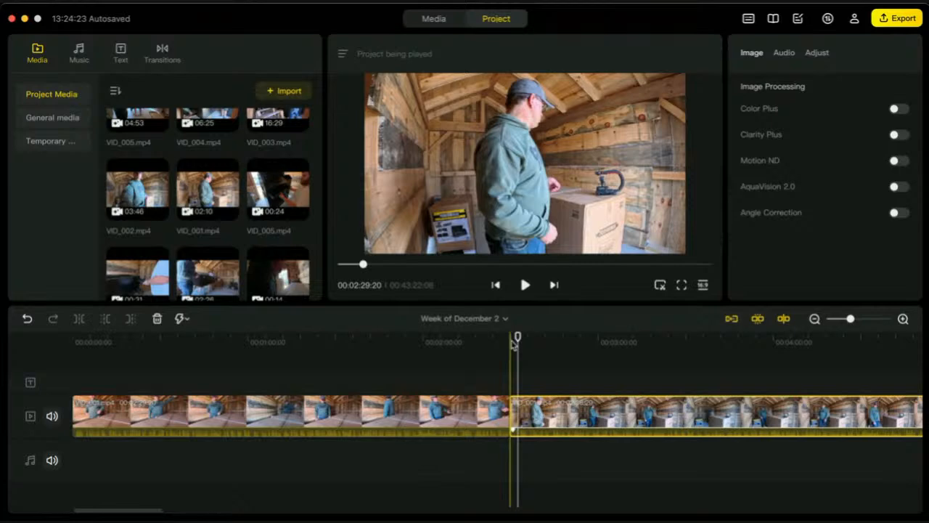
left_click(525, 285)
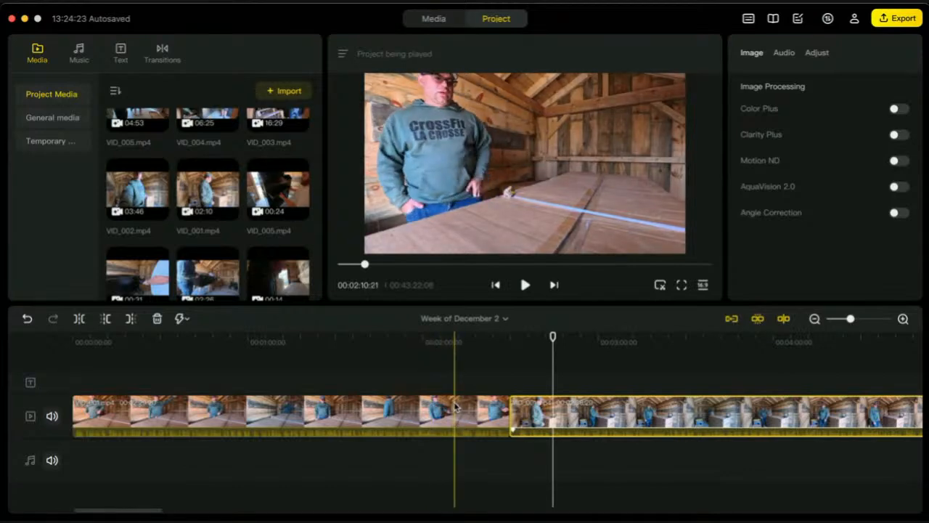
left_click_drag(548, 356, 520, 362)
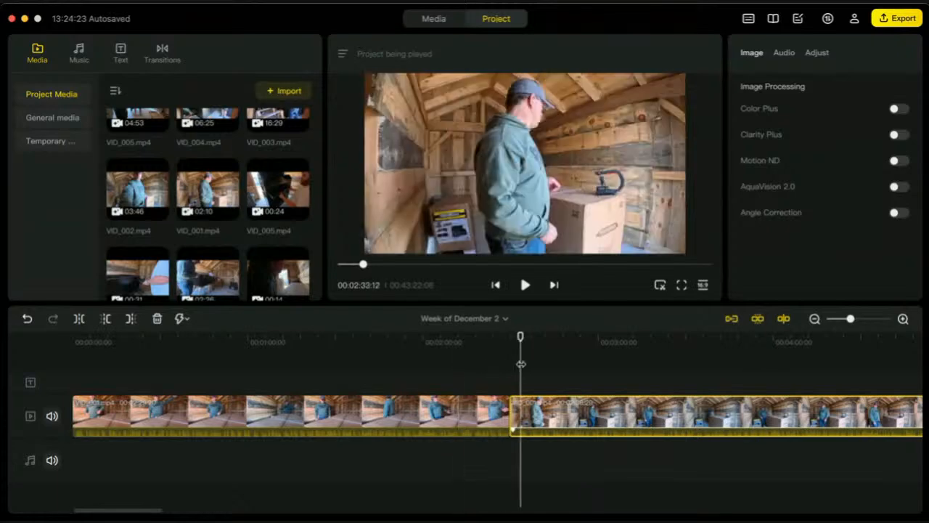
left_click(526, 286)
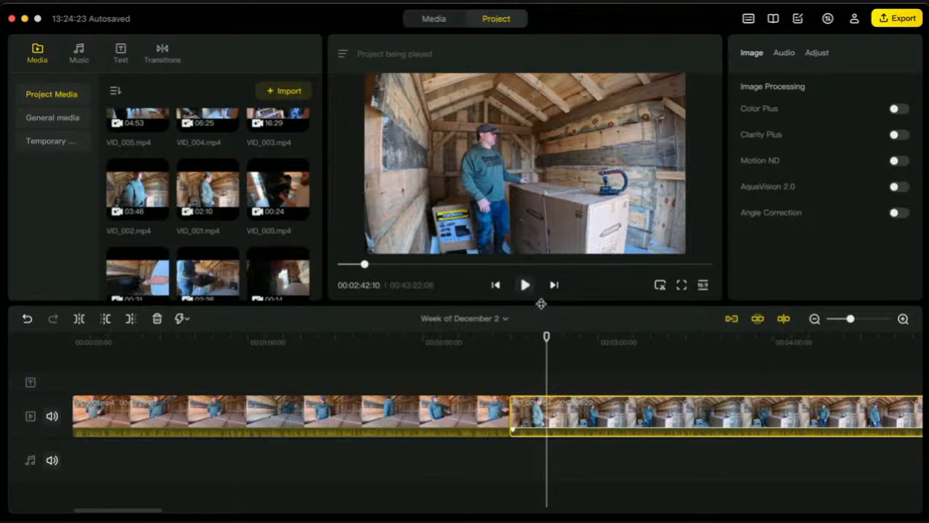
scroll(595, 428, "right", 1)
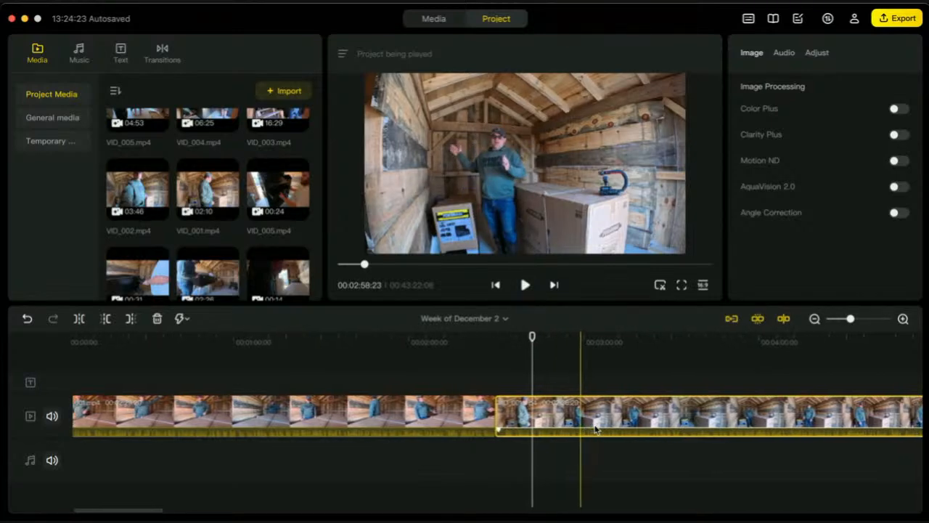
left_click_drag(581, 429, 152, 428)
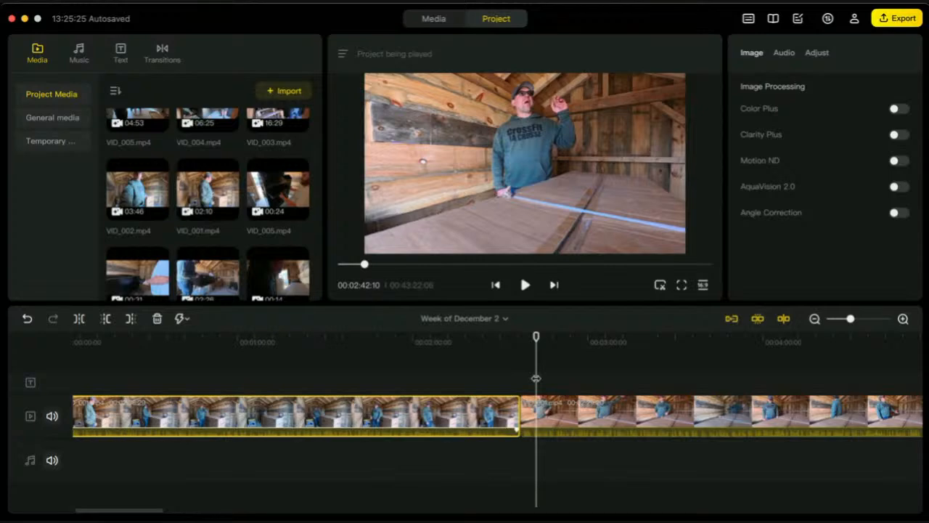
Play the beginning of the opening clip and trim off everything in it before 00:00:02:27.
left_click_drag(536, 376, 73, 383)
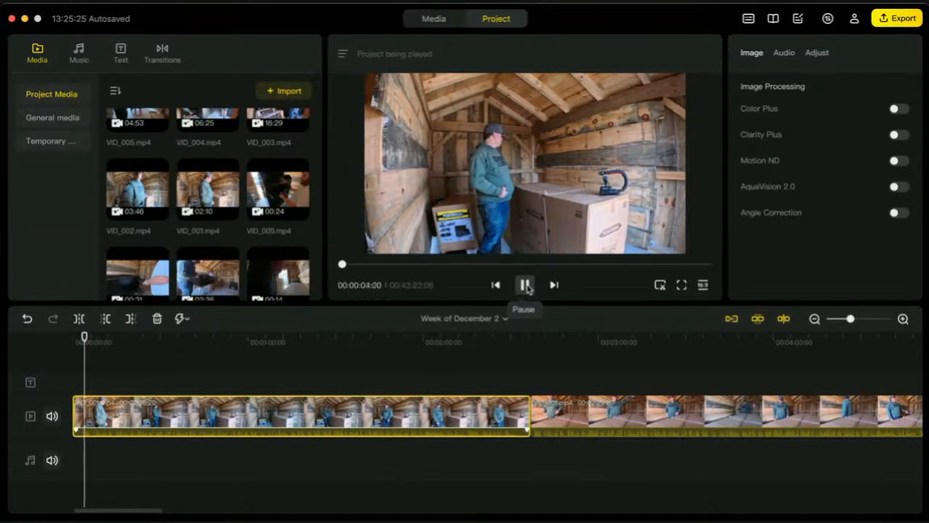
left_click(525, 285)
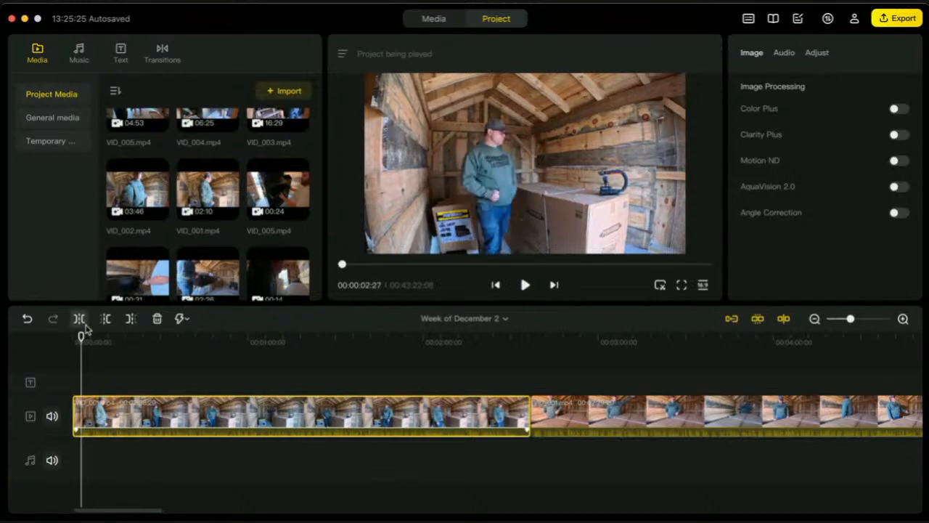
left_click(105, 318)
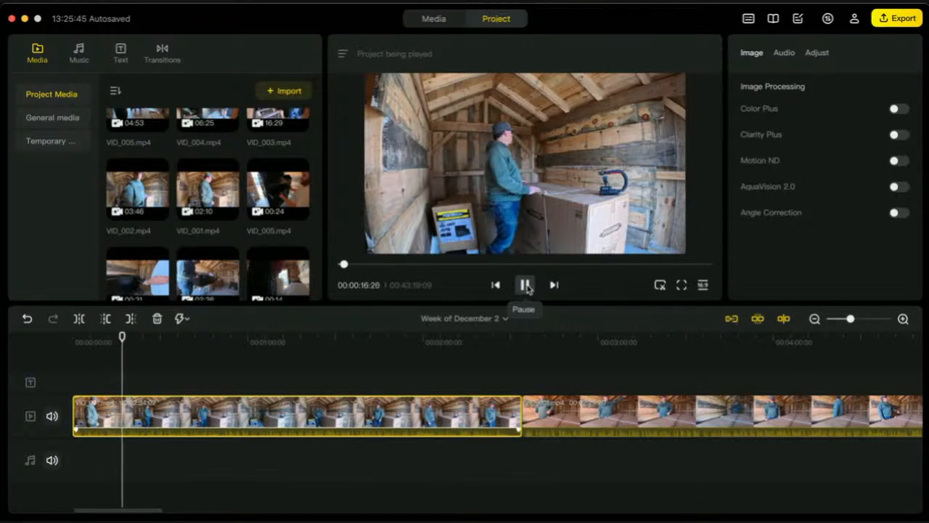
Play through the opening clip to find the cut point and split it at 00:01:00:18.
left_click(527, 285)
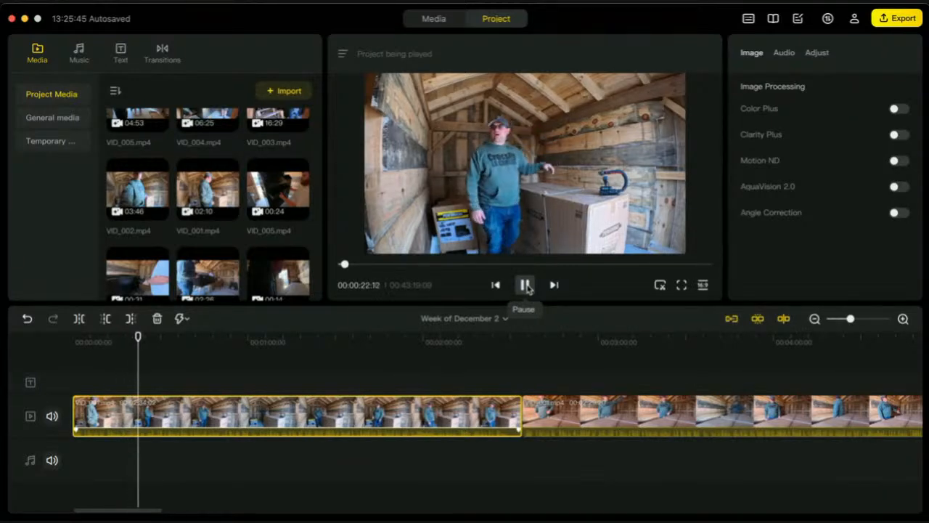
left_click(528, 286)
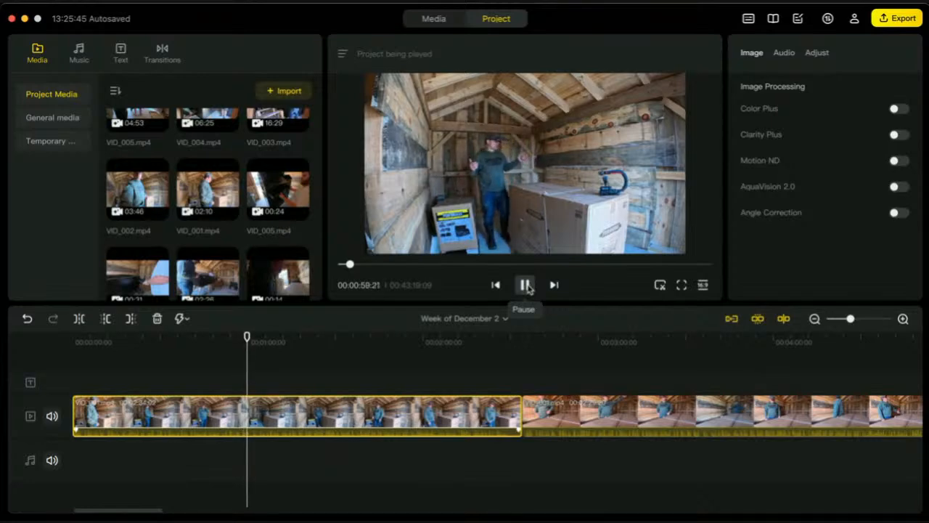
left_click(527, 286)
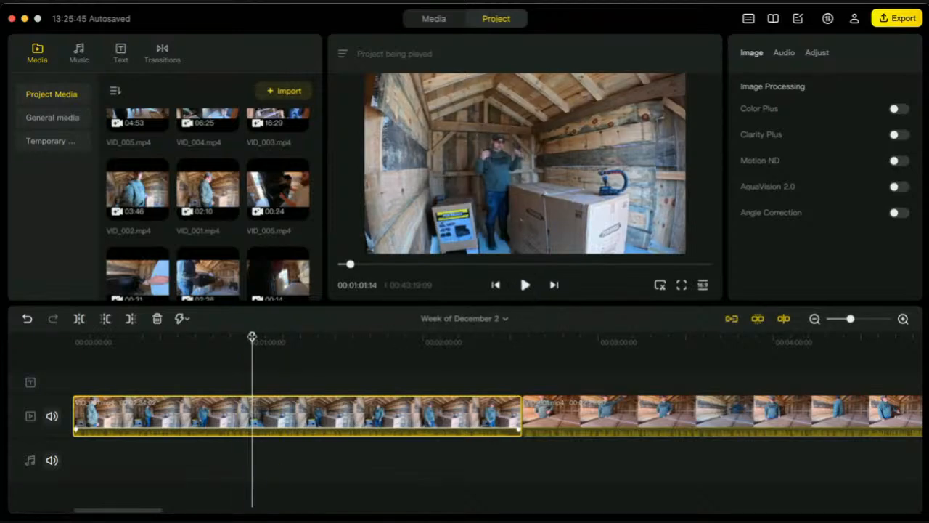
left_click_drag(252, 337, 246, 336)
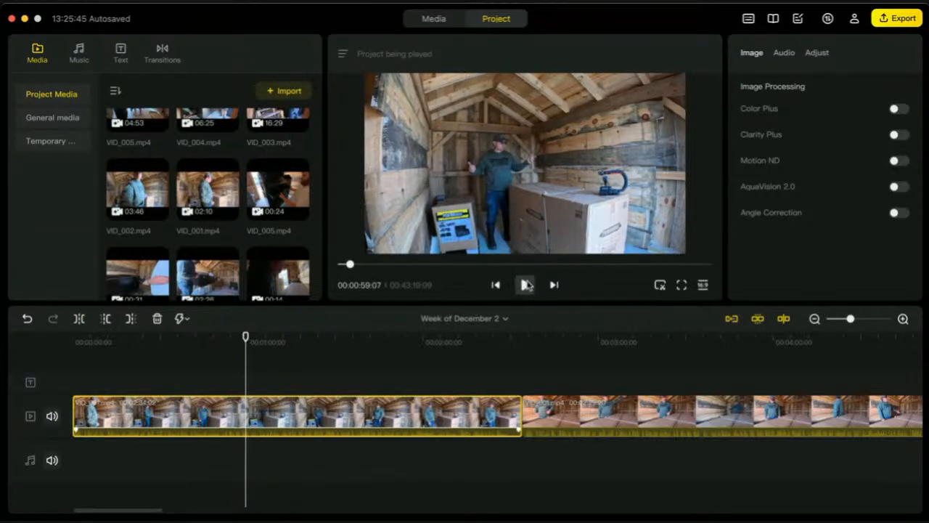
left_click(527, 285)
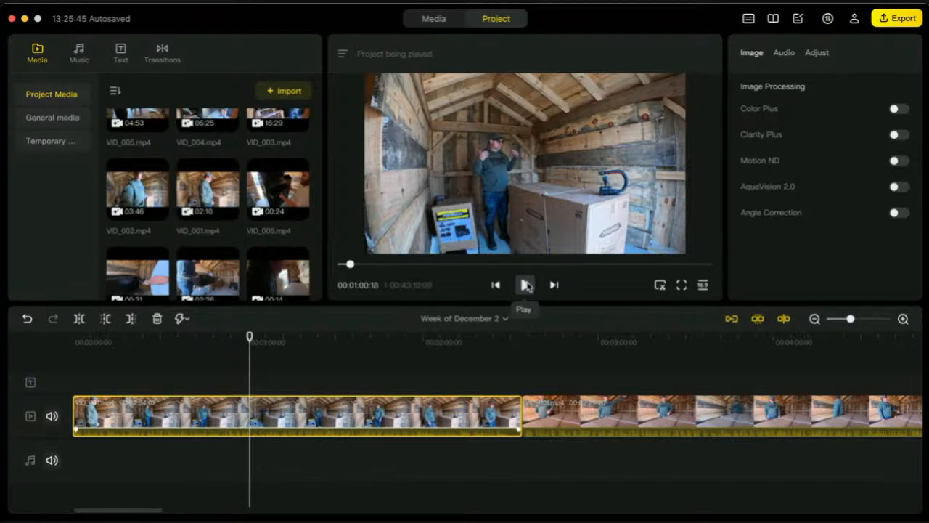
left_click(80, 319)
Review the next VID_001.mp4 clip with the tape measure, split it at 00:03:32:19 and delete the part before the split.
left_click_drag(249, 336, 425, 414)
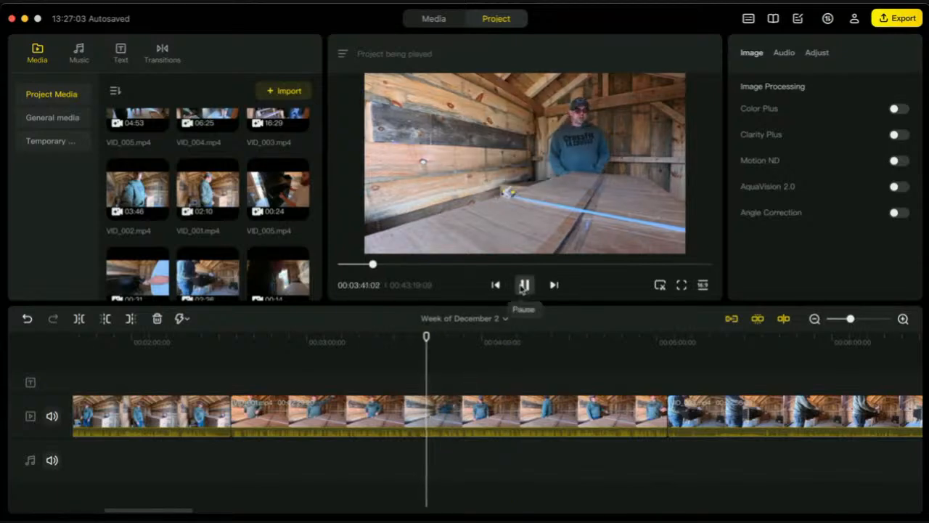
left_click(526, 285)
left_click_drag(436, 346, 344, 341)
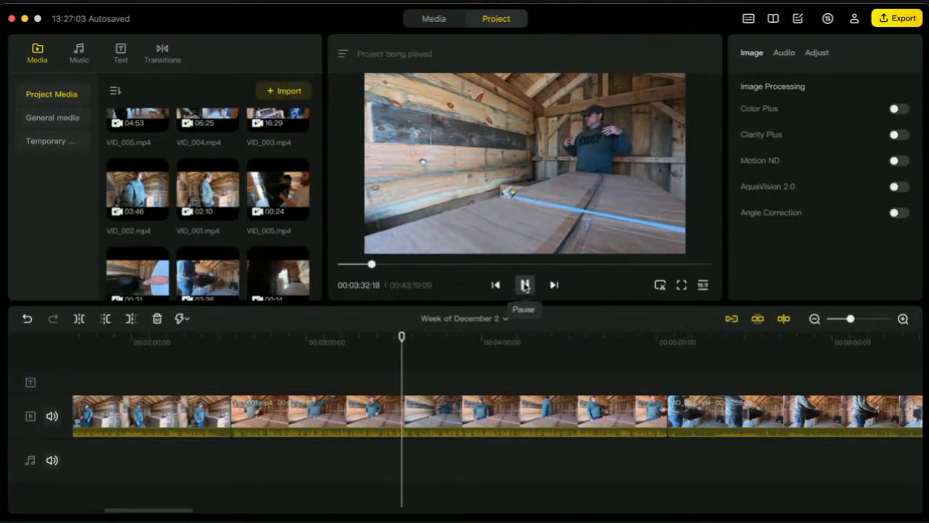
left_click(525, 286)
left_click_drag(404, 335, 386, 336)
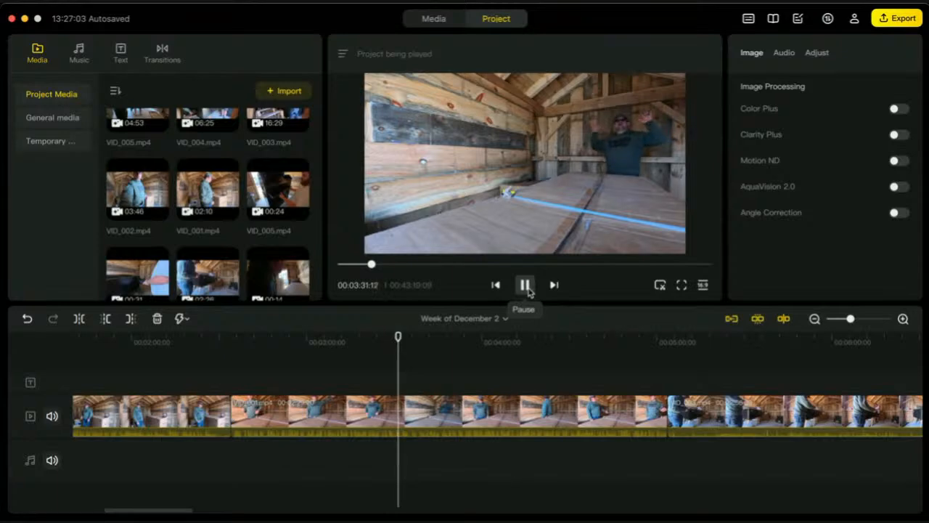
left_click(527, 287)
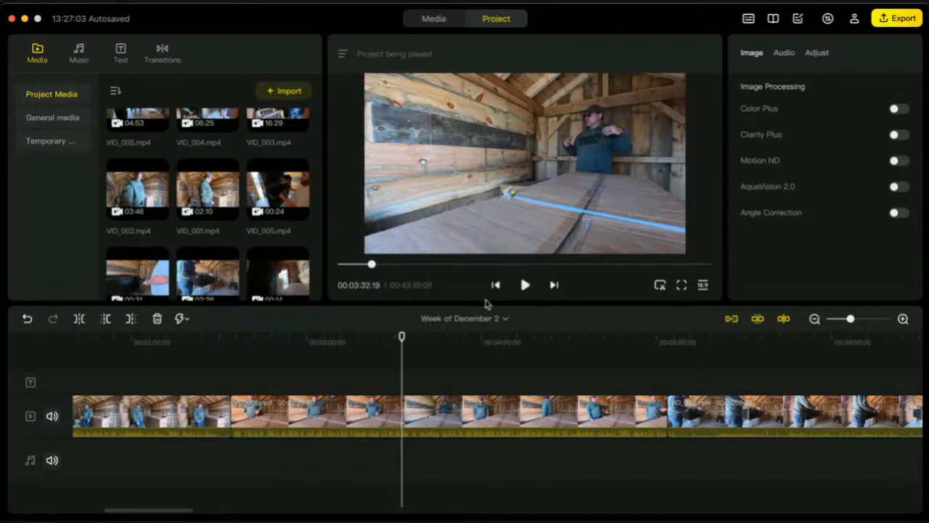
left_click(81, 323)
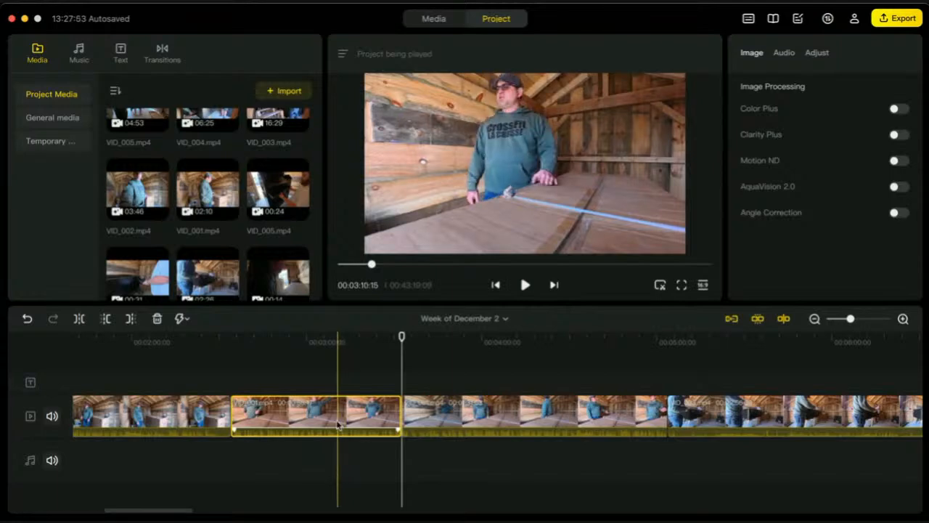
left_click(158, 320)
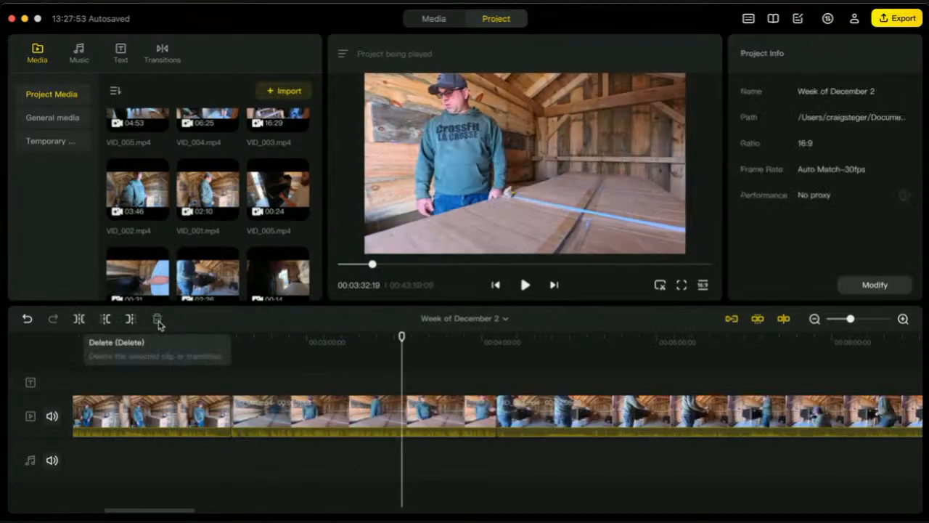
Move the remaining tape-measure clip between the two halves of the opening clip, at 00:01:00:18, and play the lead-in to the cut.
left_click_drag(335, 414, 244, 416)
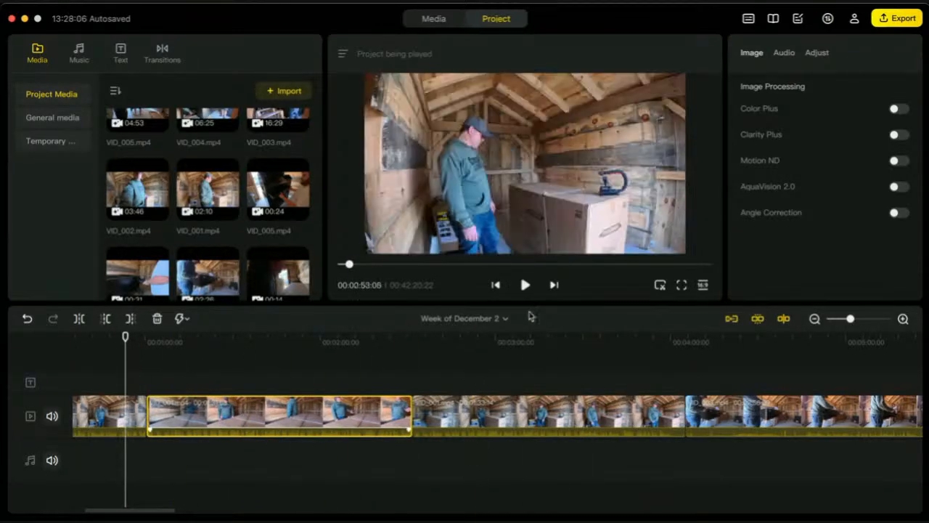
left_click(526, 286)
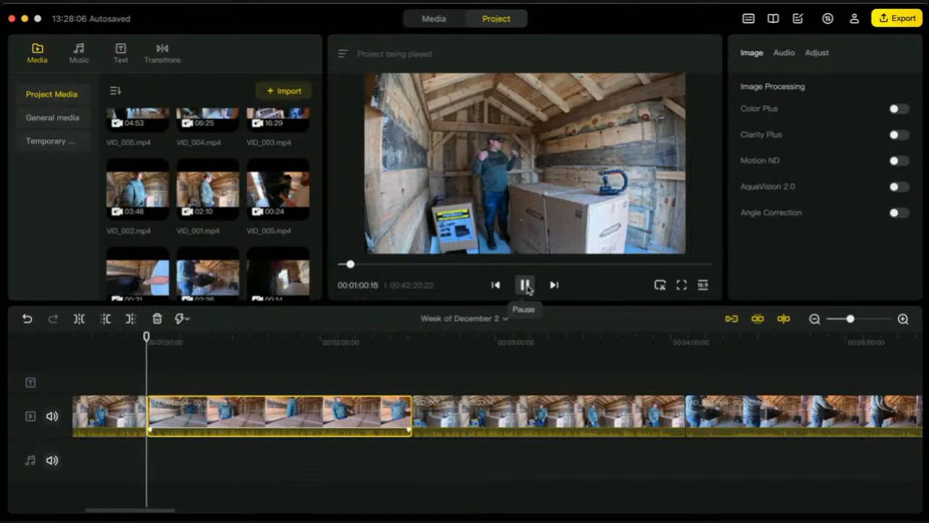
left_click(528, 289)
left_click(153, 338)
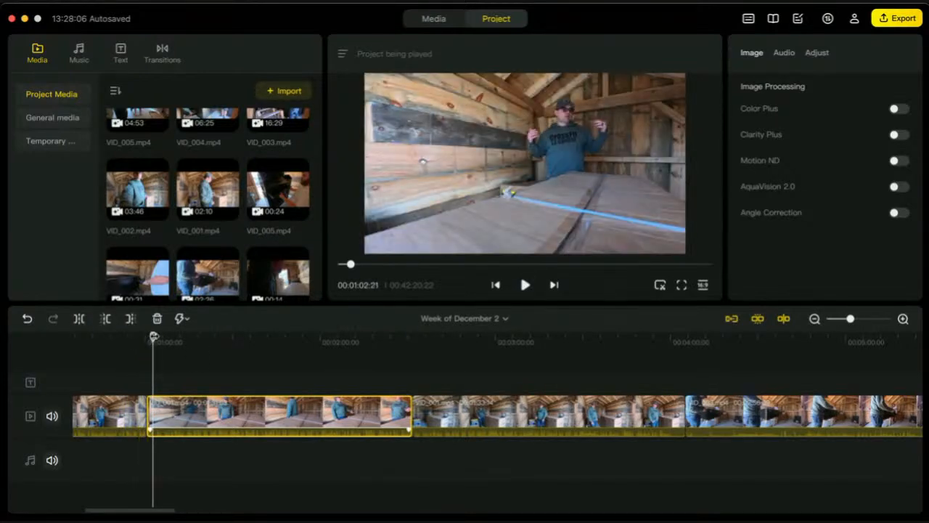
Replay the end of the first opening piece and trim off everything in it after 00:00:55:25.
left_click_drag(153, 337, 127, 337)
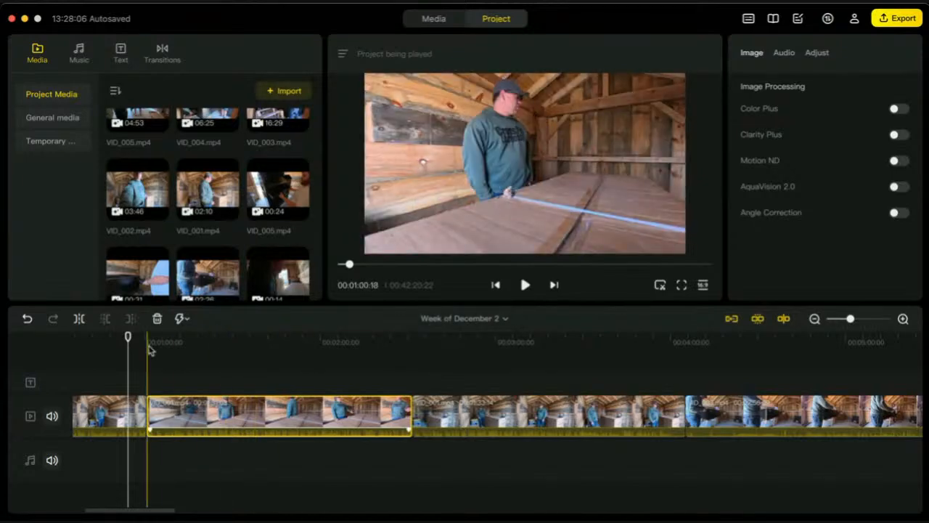
left_click_drag(128, 338, 121, 339)
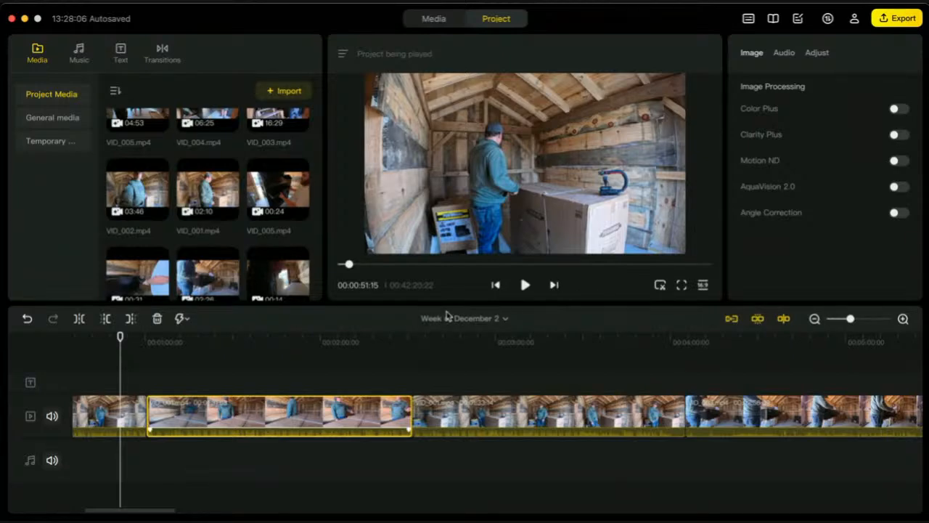
left_click(526, 287)
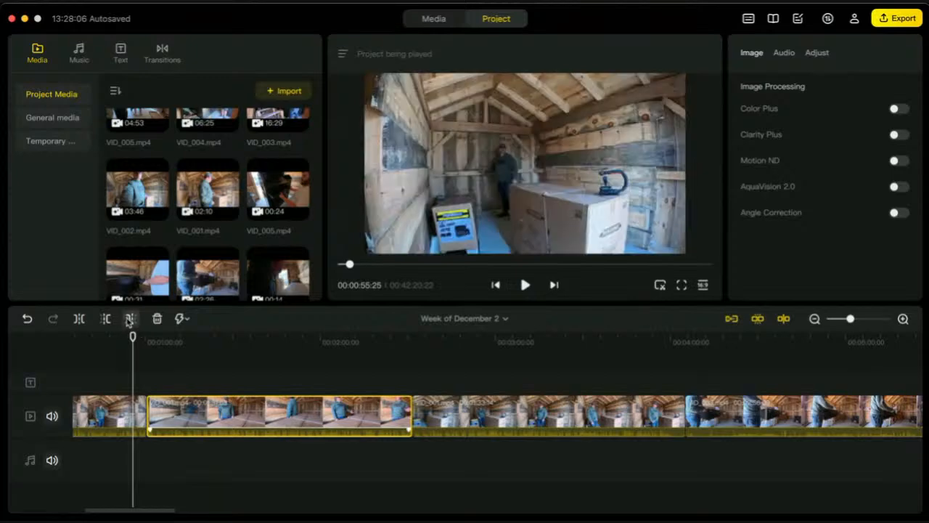
left_click(130, 319)
Play across the new cut and through the tape-measure clip to about 00:01:37 to look for its end point.
left_click_drag(132, 336, 123, 336)
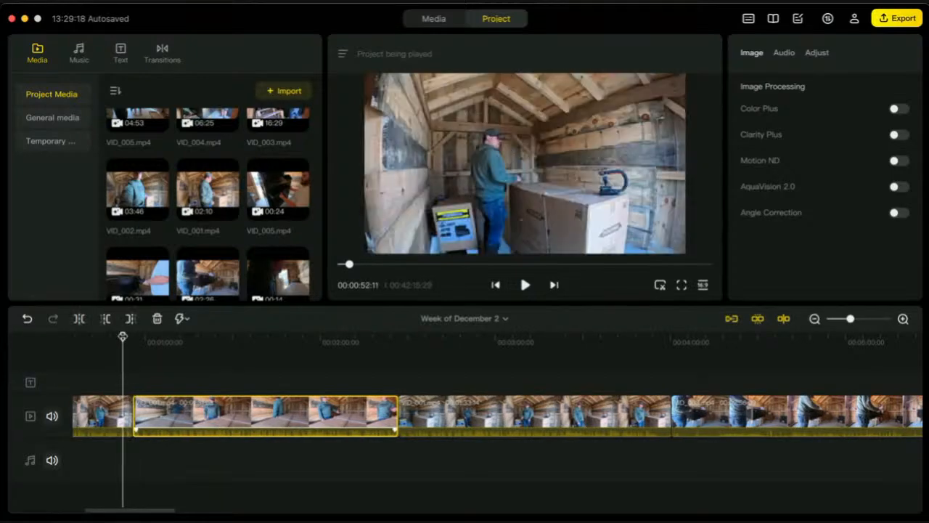
left_click(523, 284)
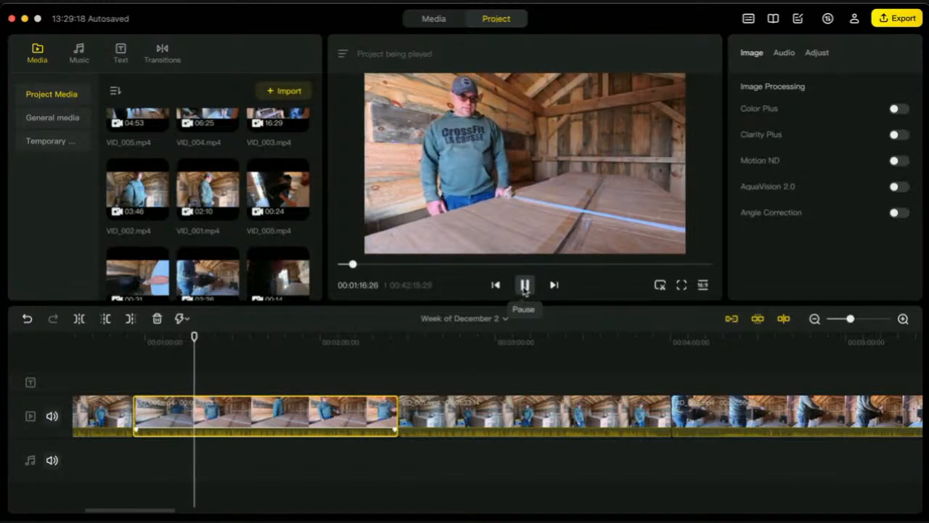
left_click(525, 287)
left_click(525, 288)
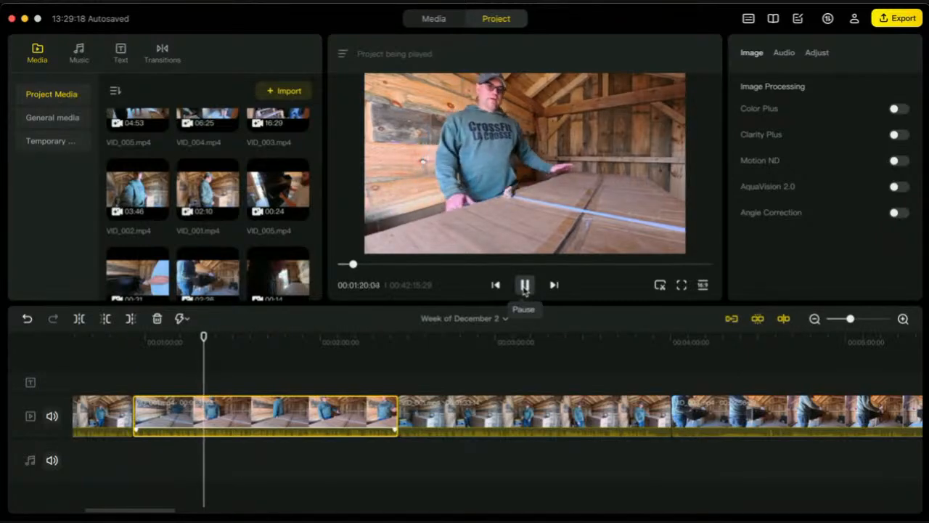
left_click(525, 287)
left_click(525, 288)
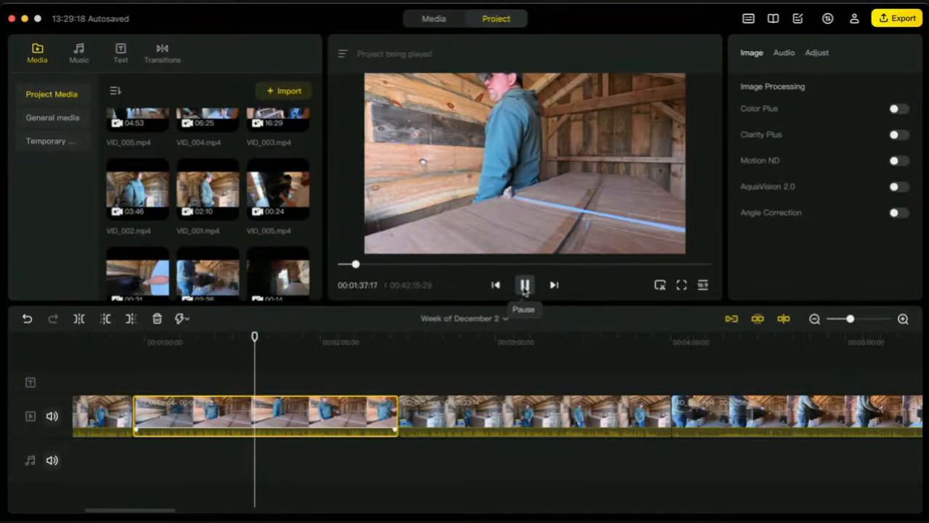
left_click(525, 285)
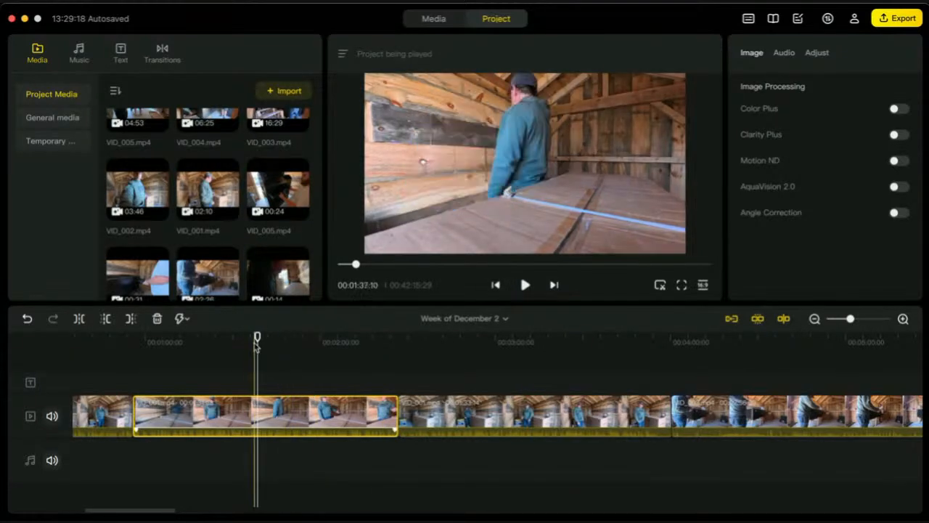
Replay the middle of the tape-measure clip and trim off everything in it after 00:01:33:09.
left_click_drag(259, 339, 224, 339)
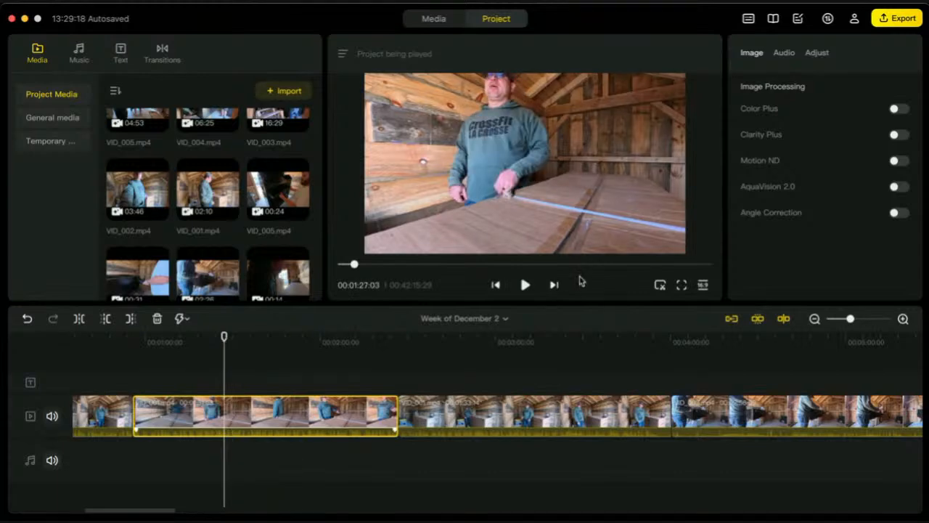
left_click(523, 287)
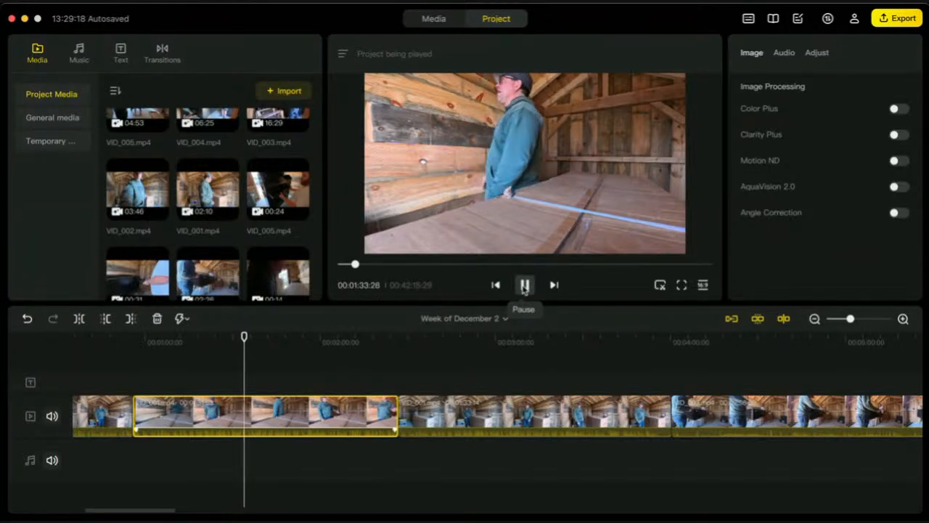
left_click(525, 286)
left_click_drag(245, 336, 229, 336)
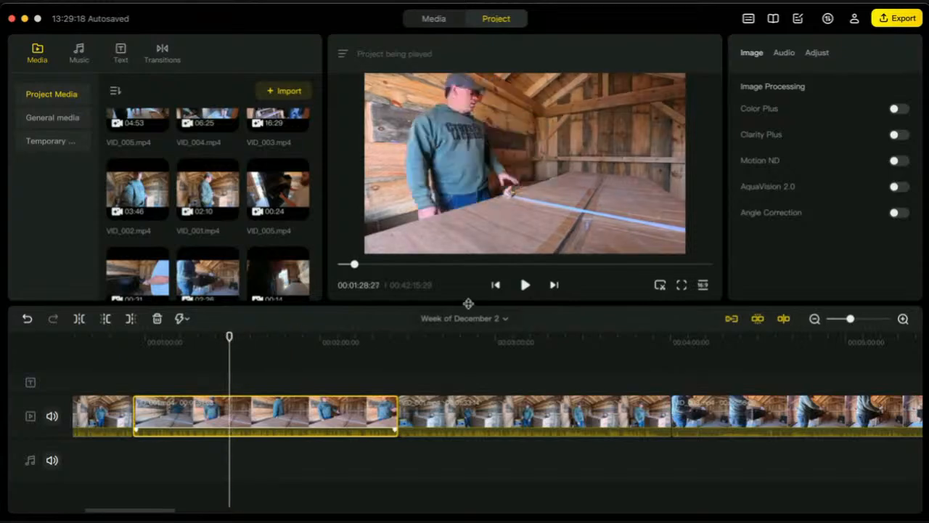
left_click(529, 289)
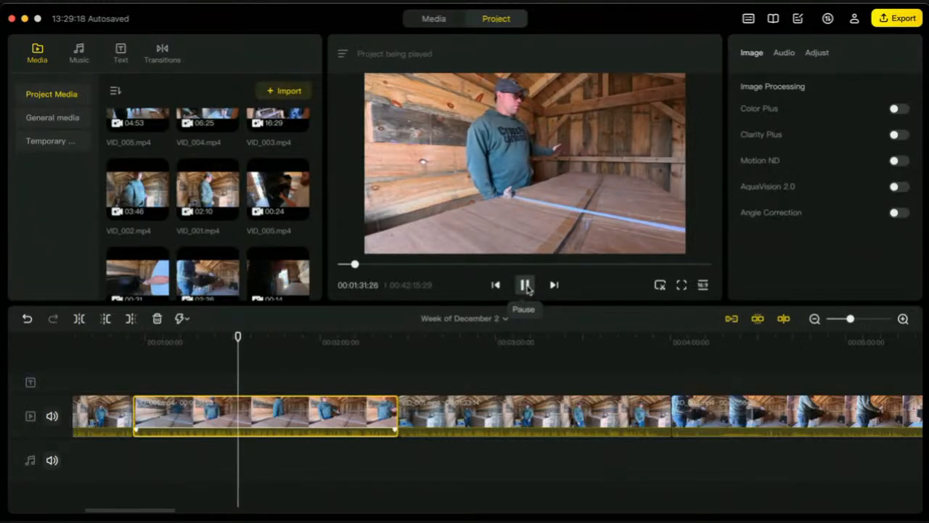
left_click(527, 289)
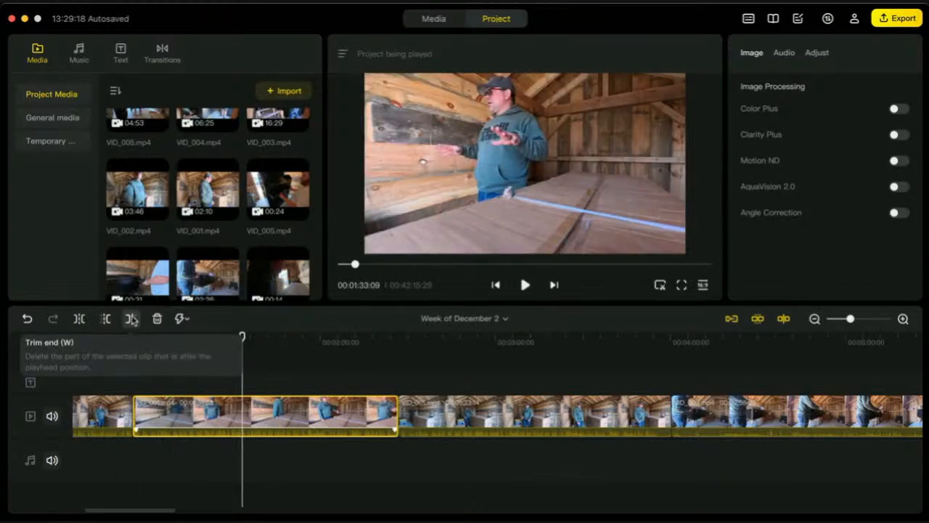
left_click(131, 319)
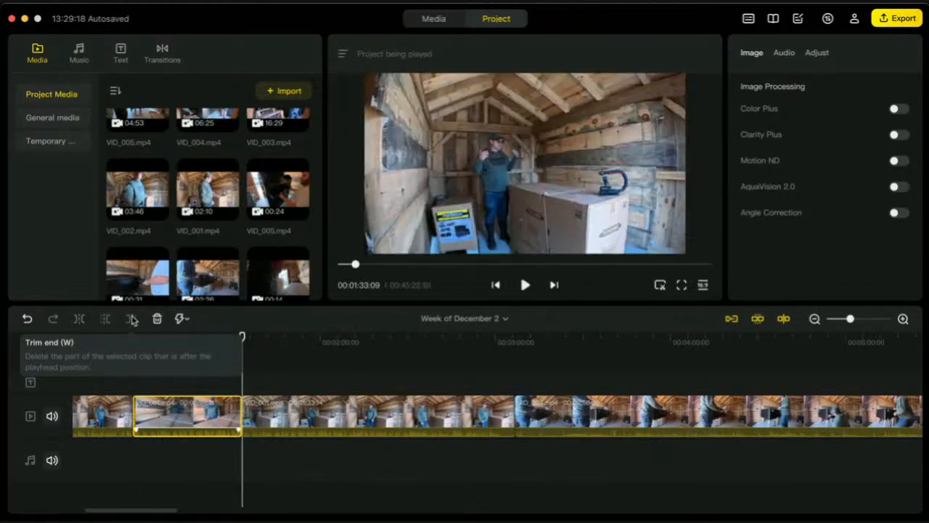
Skim the second half of the opening clip, sampling playback between about 00:01:58 and 00:02:25.
left_click_drag(242, 338, 369, 343)
left_click(525, 285)
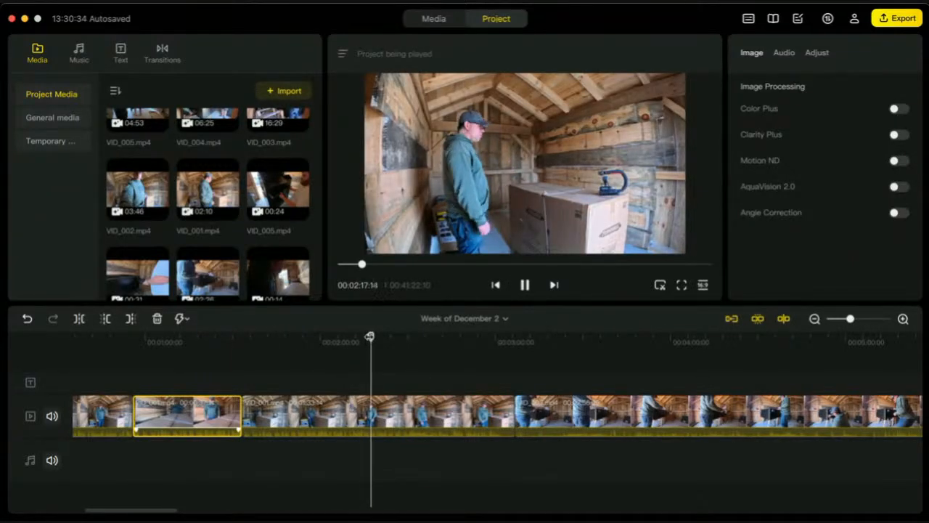
left_click_drag(370, 336, 394, 336)
left_click(525, 285)
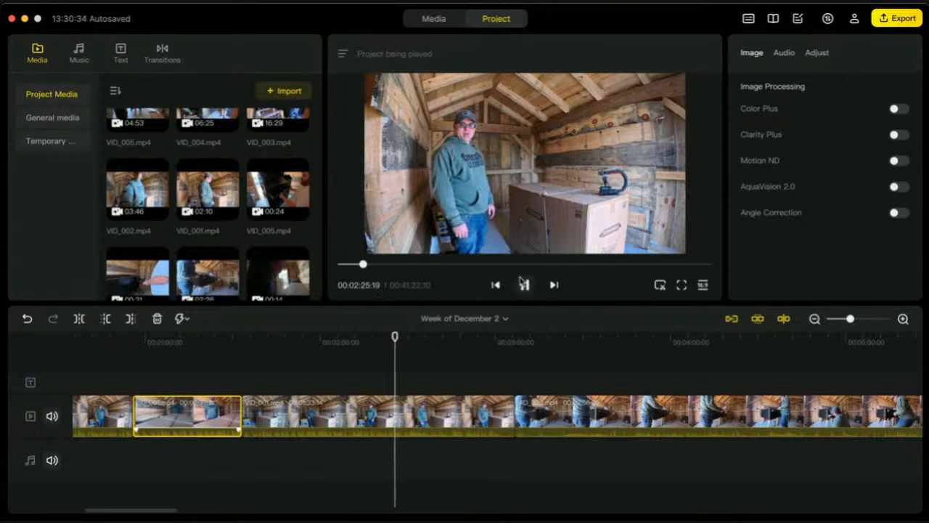
left_click(386, 338)
left_click(315, 338)
left_click(525, 285)
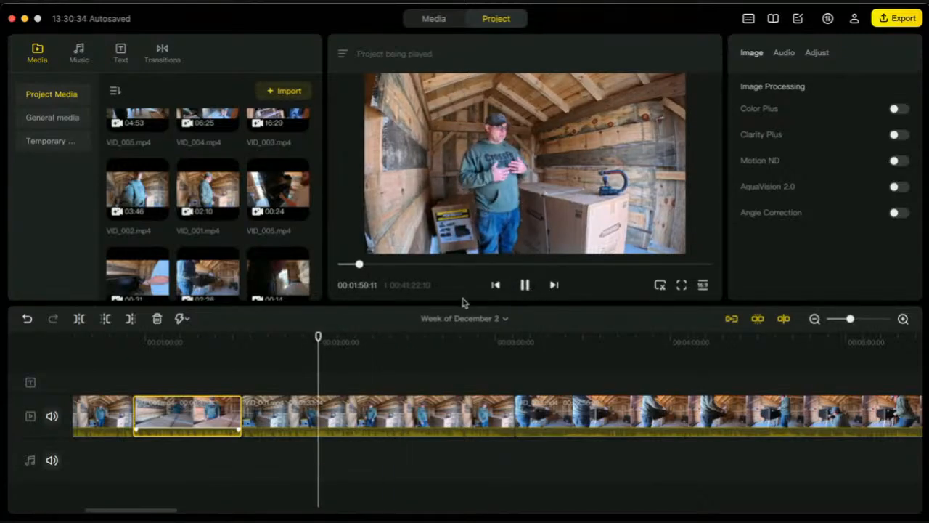
left_click(525, 286)
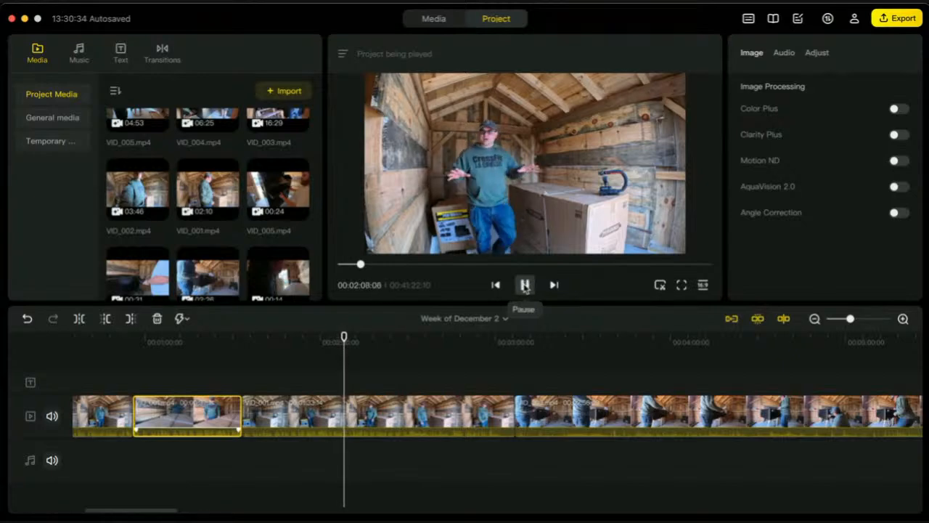
left_click(525, 286)
Play across the cut at 00:01:33:09 and review the following clip up to about 00:02:08.
left_click_drag(348, 356, 217, 356)
left_click(525, 287)
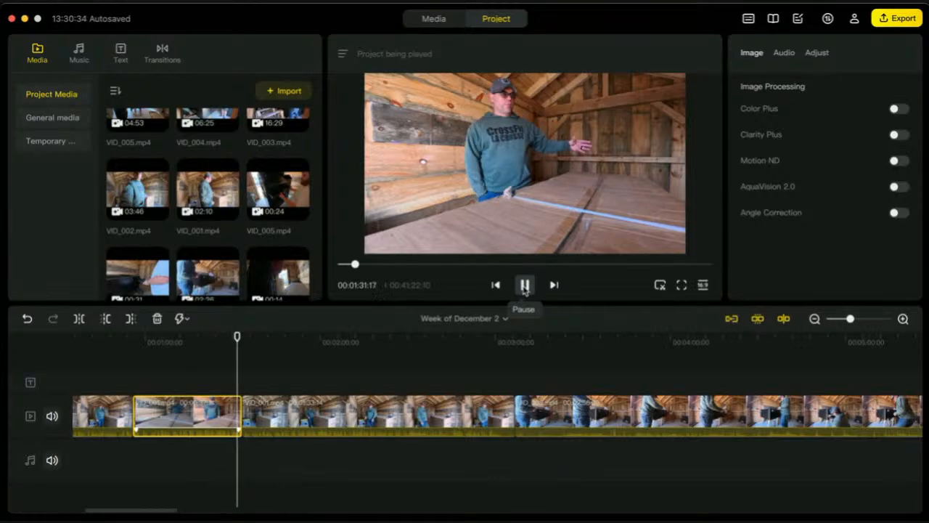
left_click(286, 336)
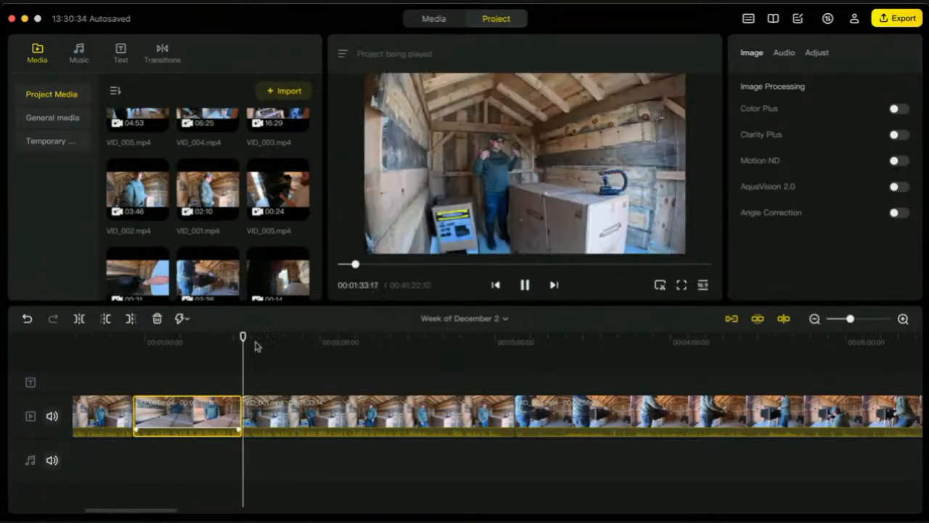
left_click_drag(289, 339, 265, 339)
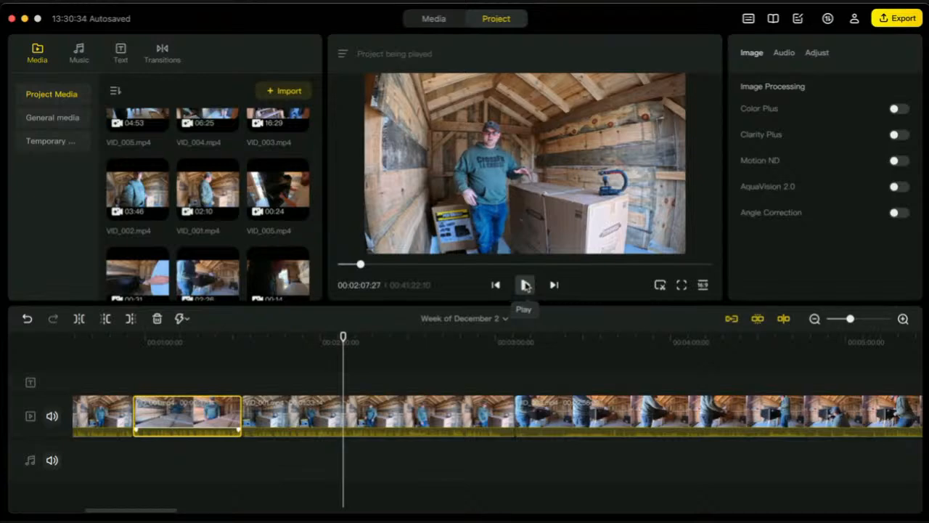
Trim off the start of the third clip up to 00:02:07:27 and play across the cut to about 00:01:36.
left_click(106, 320)
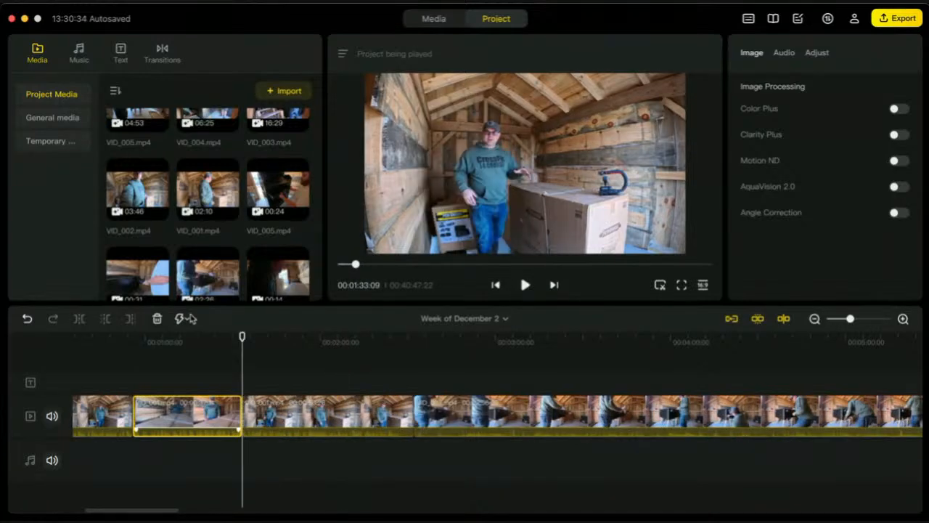
left_click_drag(242, 336, 230, 336)
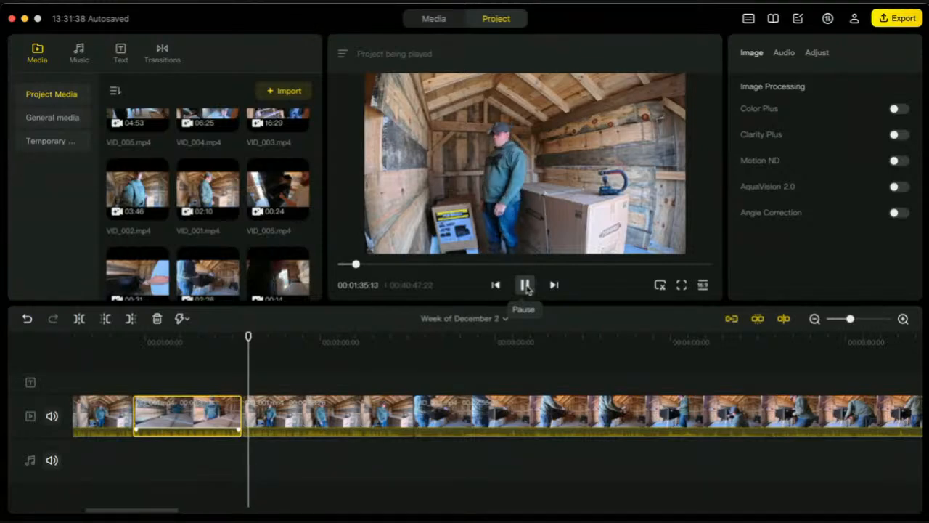
left_click(526, 286)
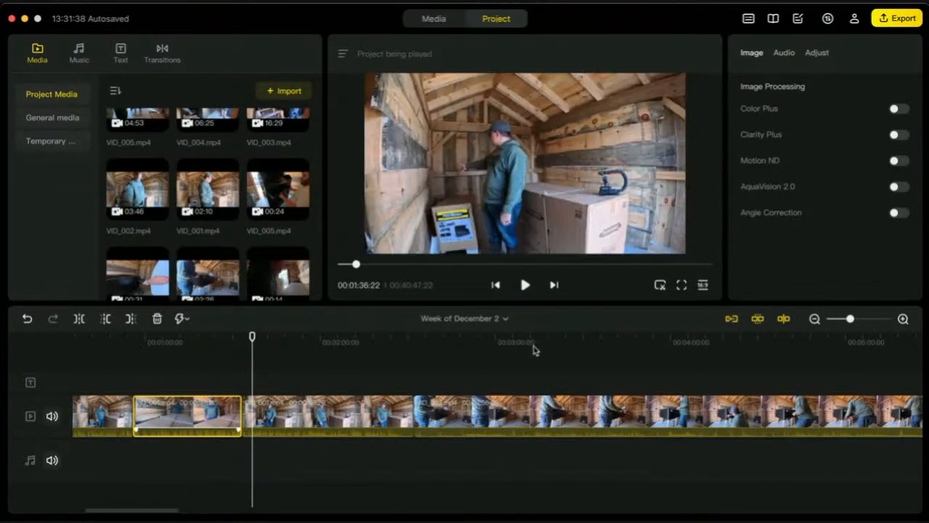
Turn on Denoise with Voice Focus for the tape-measure clip and the opening clip.
left_click(784, 54)
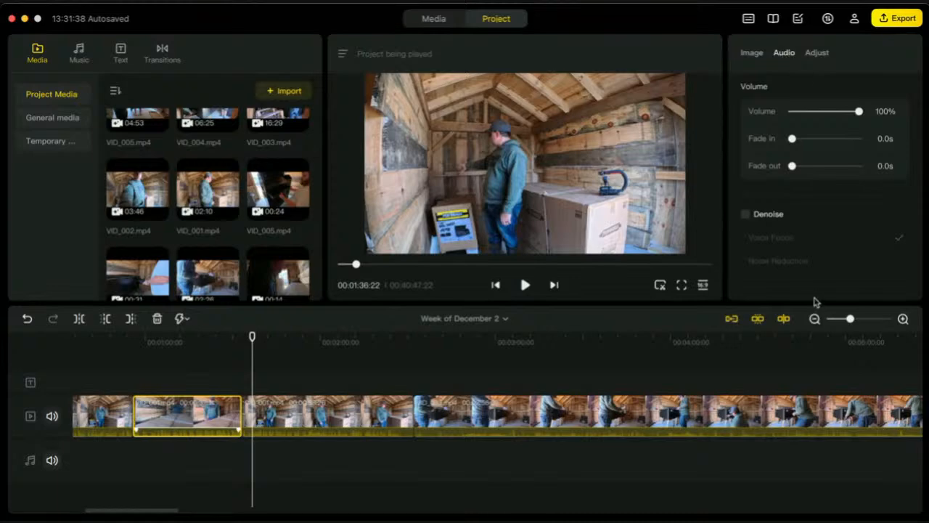
left_click(746, 215)
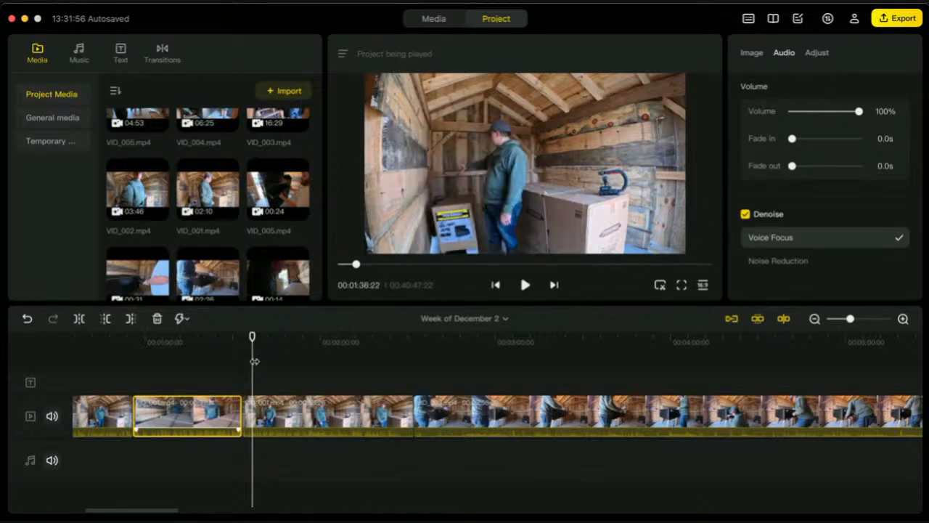
left_click_drag(252, 363, 73, 390)
left_click(129, 417)
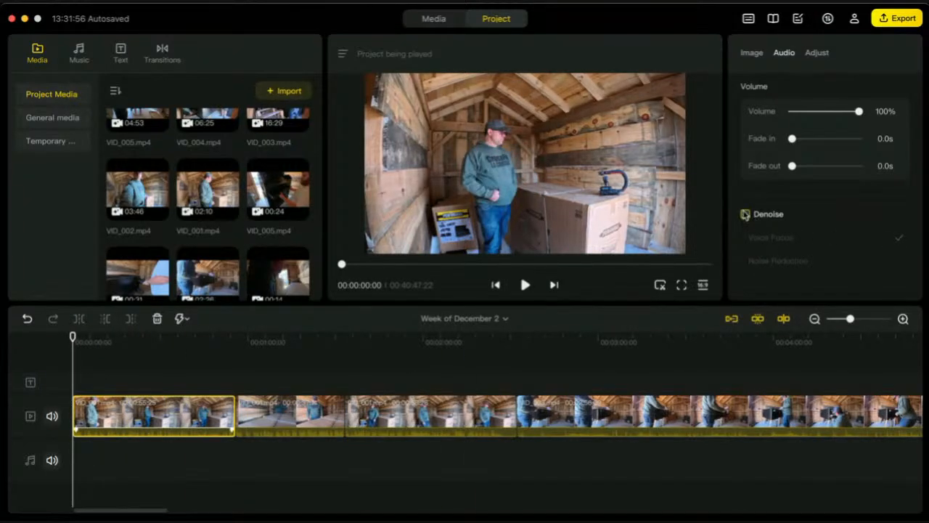
left_click(745, 215)
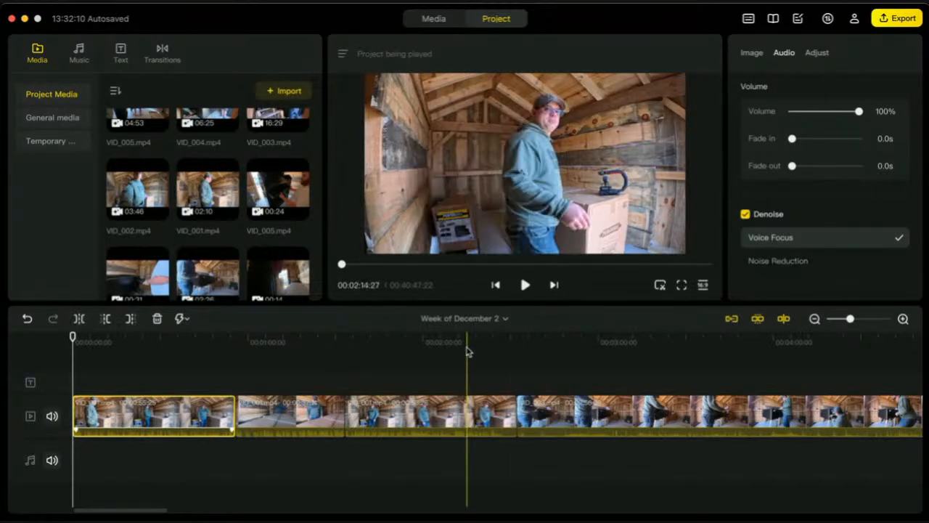
Play the opening seconds, the tape-measure clip from about 00:01:00 and the third clip to about 00:01:58 to check sound and cuts.
left_click(525, 285)
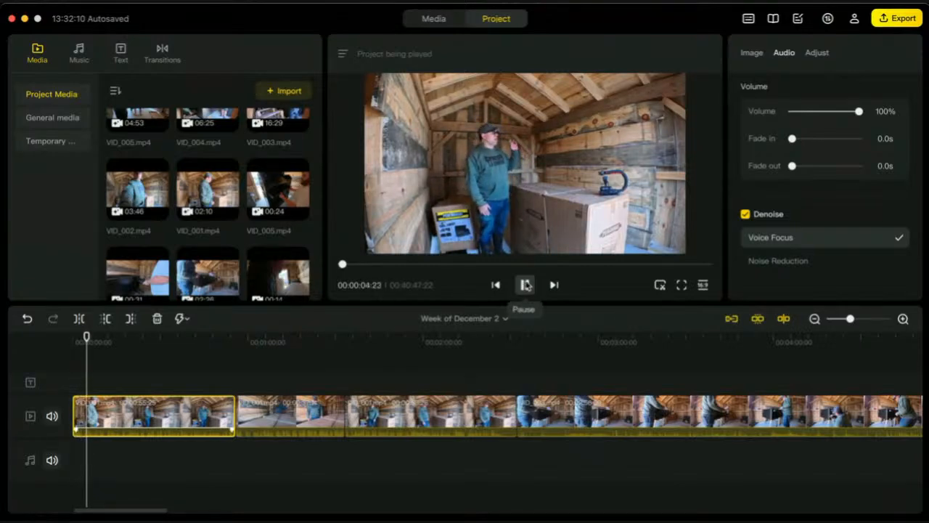
left_click(525, 285)
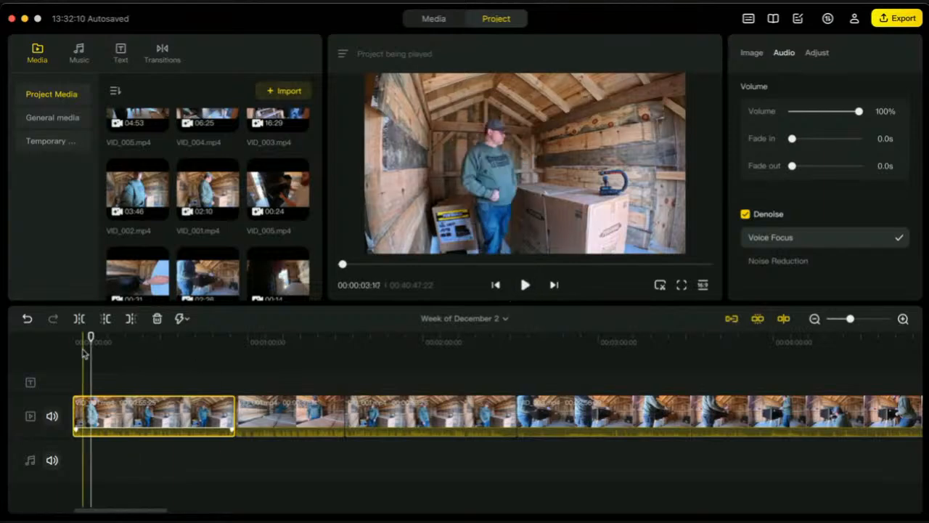
left_click_drag(89, 338, 248, 350)
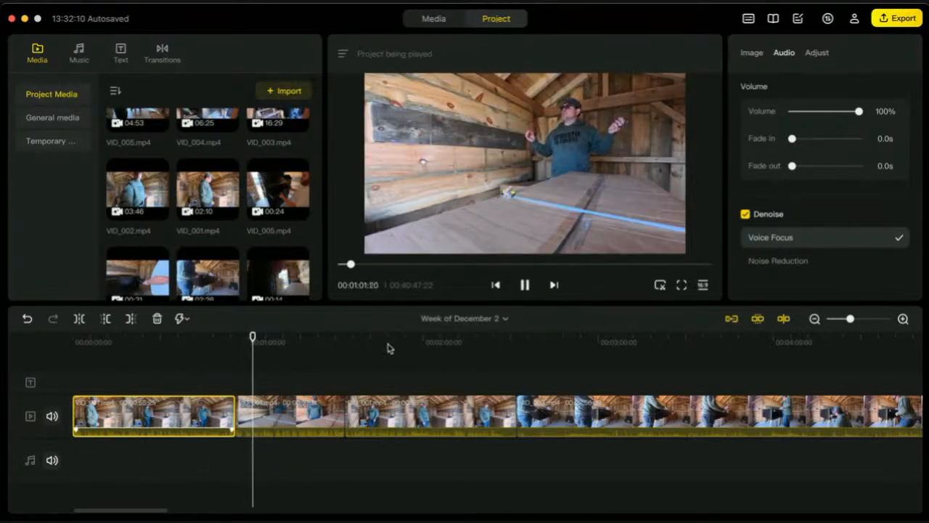
left_click(271, 362)
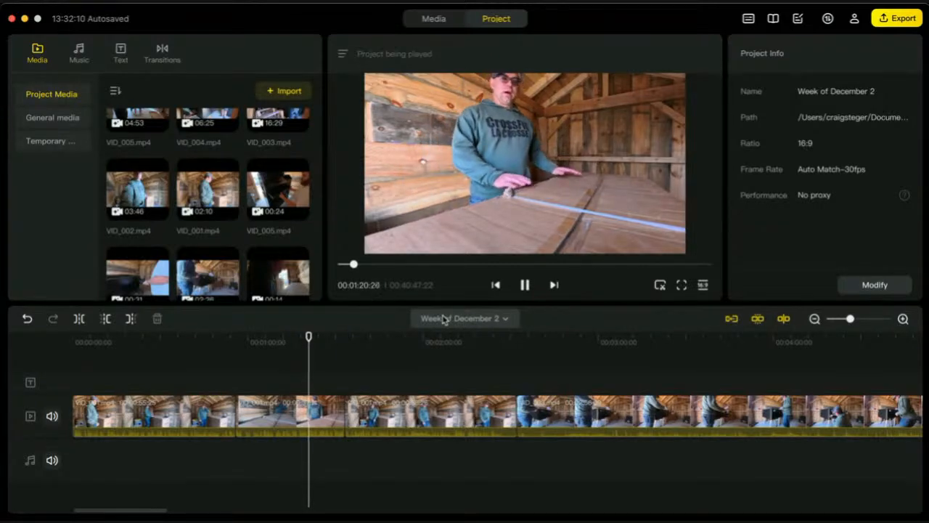
left_click(528, 286)
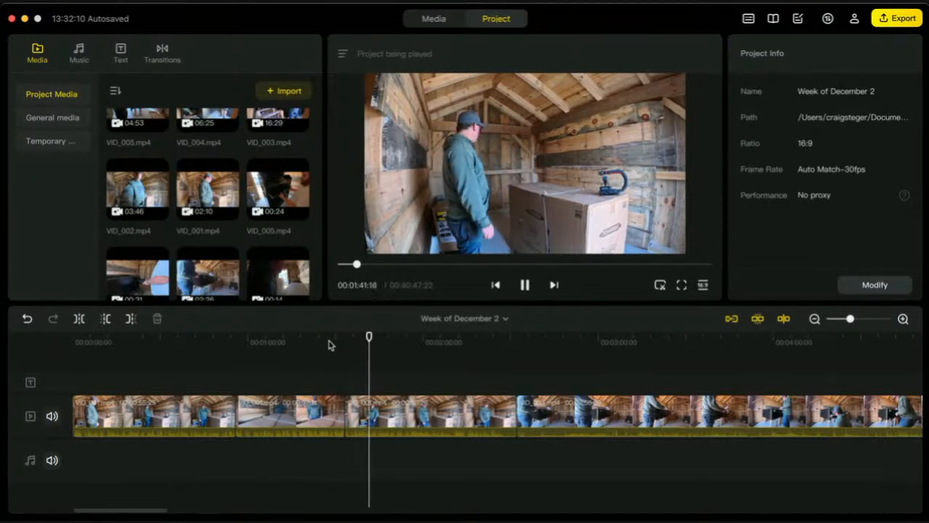
left_click(525, 285)
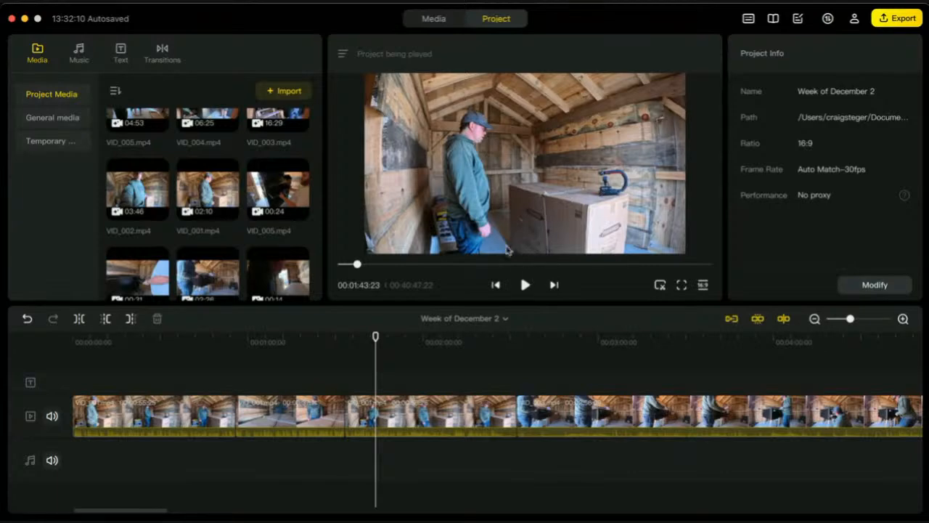
left_click(528, 285)
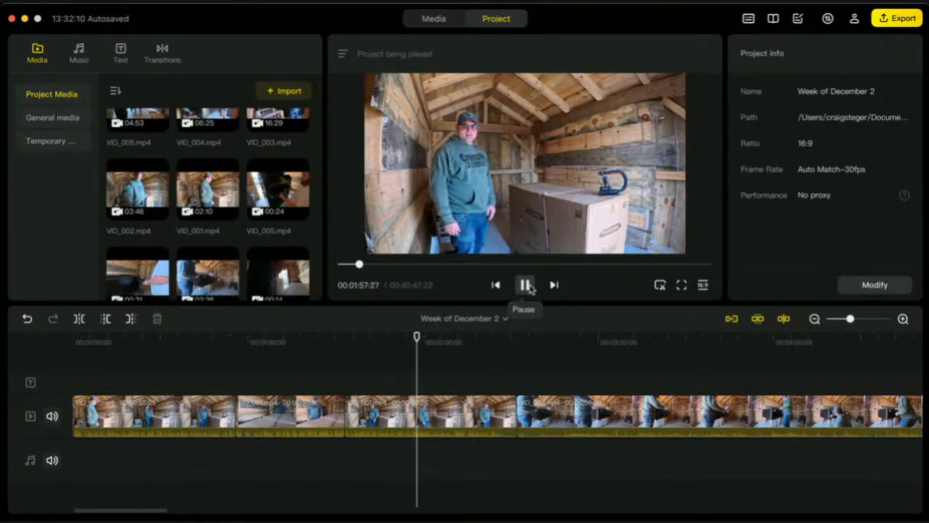
left_click(525, 285)
Turn on Denoise with Voice Focus for the third clip and replay it from about 00:01:55.
left_click(458, 406)
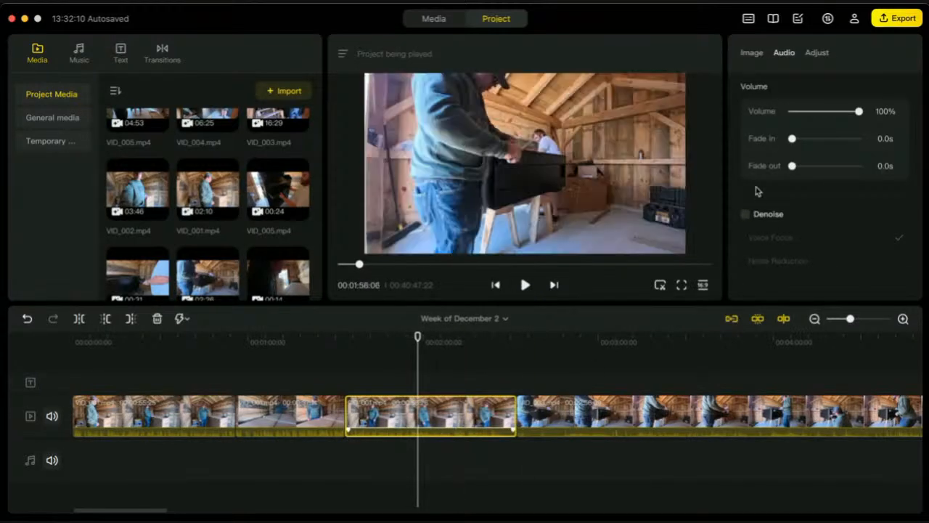
left_click(745, 215)
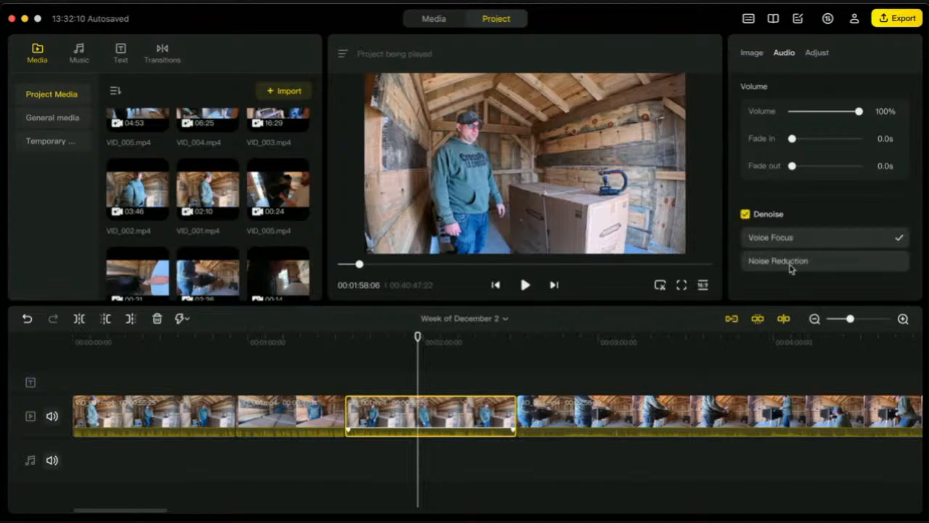
left_click(524, 286)
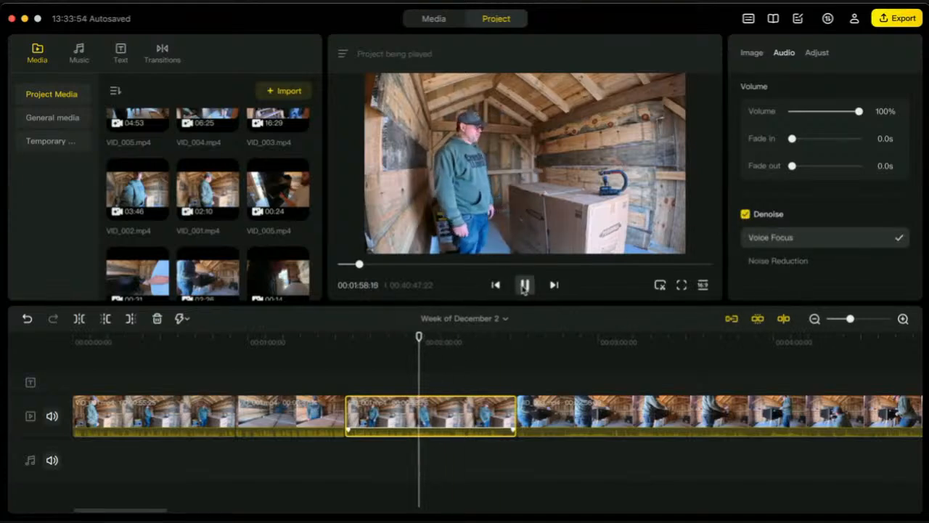
left_click_drag(424, 337, 409, 336)
left_click(525, 286)
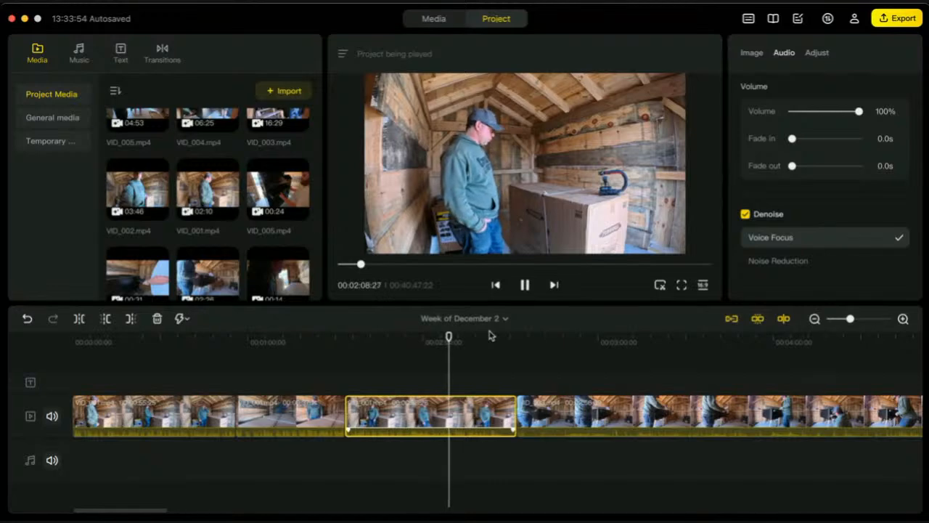
Replay the third clip from about 00:02:10 to 00:02:27 to look for its end point.
left_click(524, 285)
left_click_drag(467, 338, 450, 339)
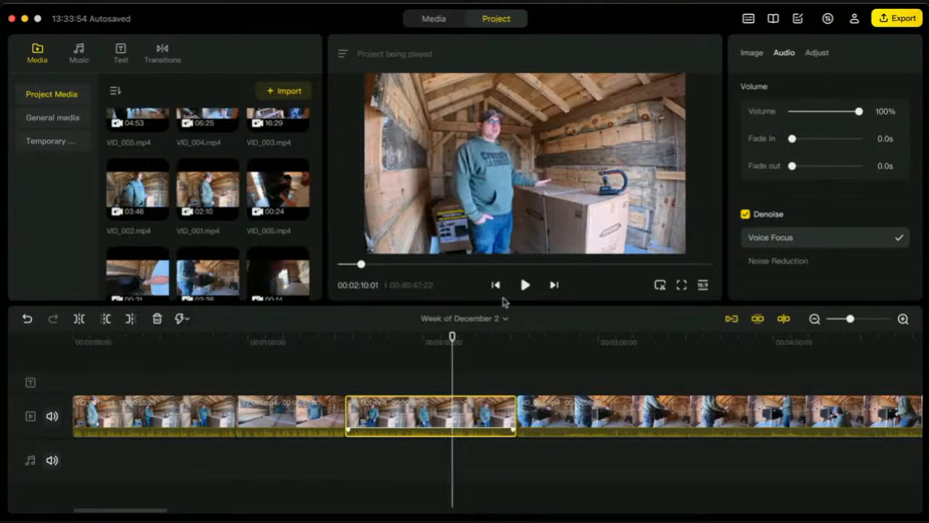
left_click(525, 284)
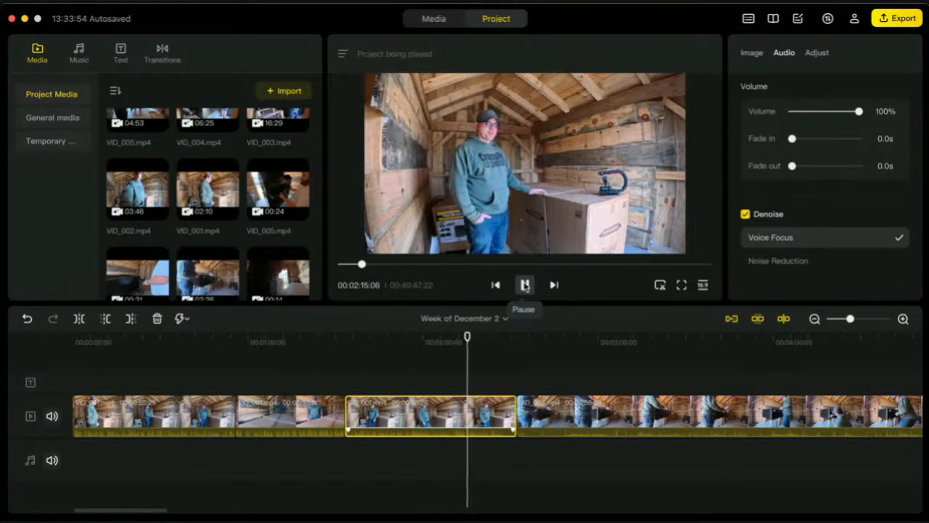
left_click(525, 284)
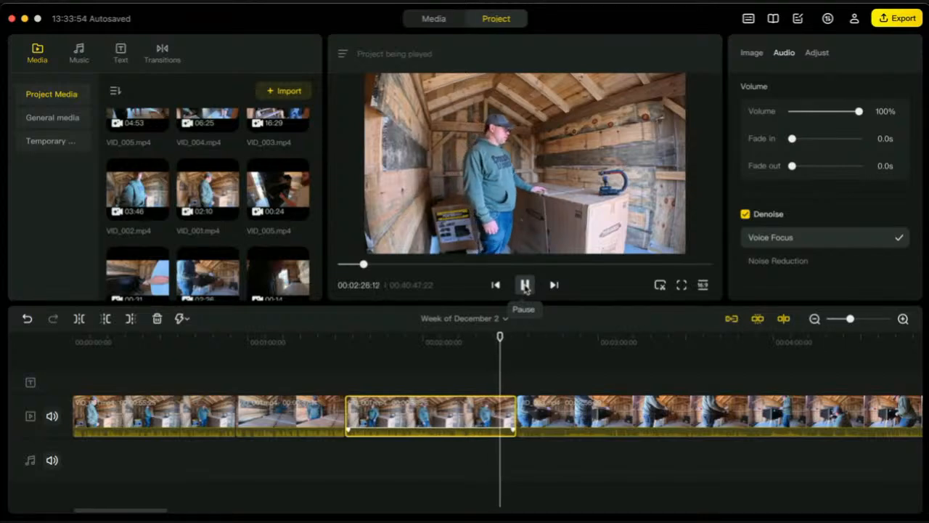
left_click(526, 288)
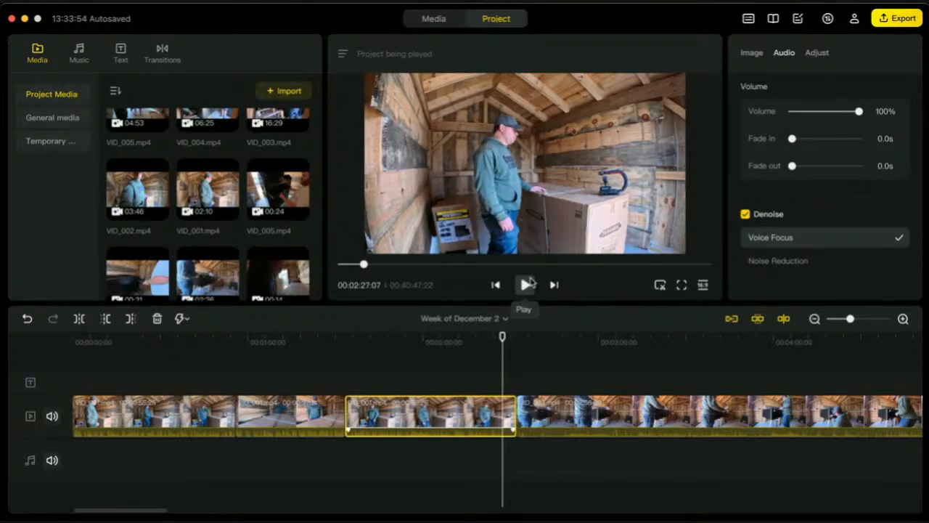
Replay the end of the third clip and trim off everything in it after 00:02:27:00.
left_click_drag(502, 337, 499, 338)
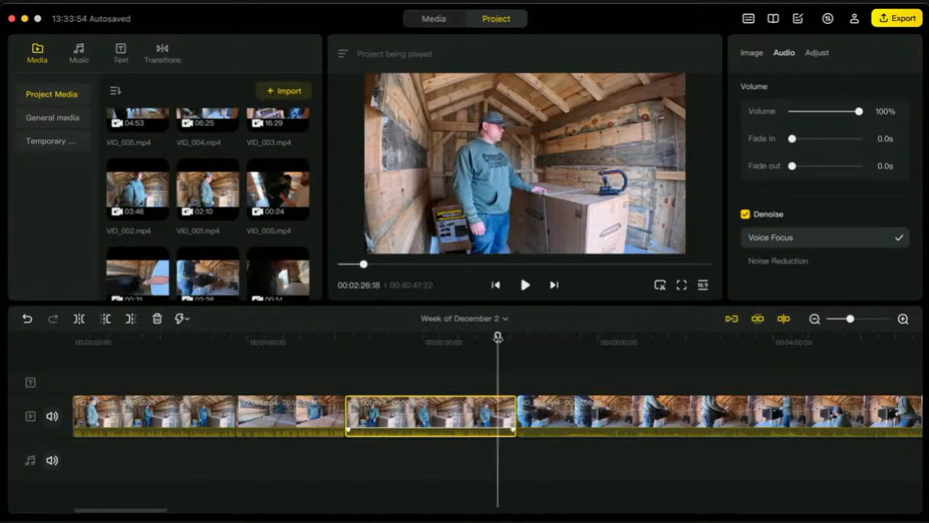
left_click(526, 287)
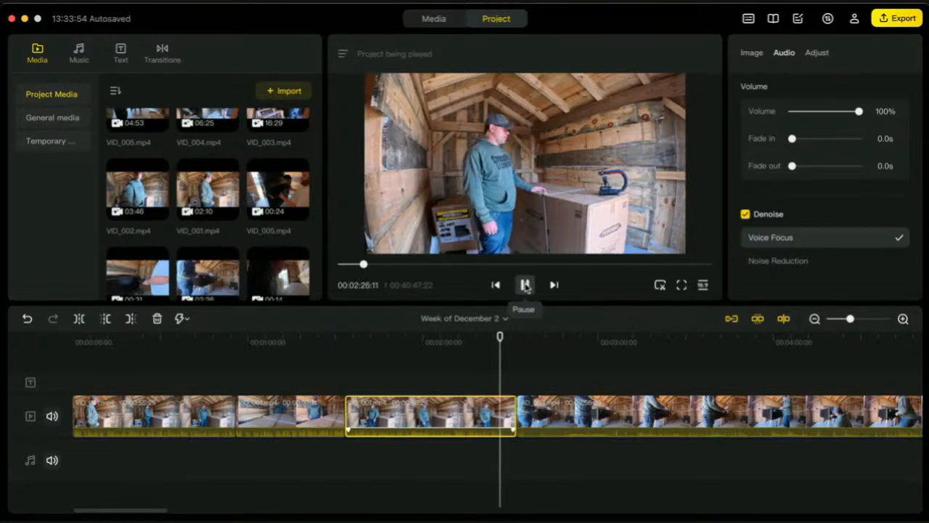
left_click(525, 288)
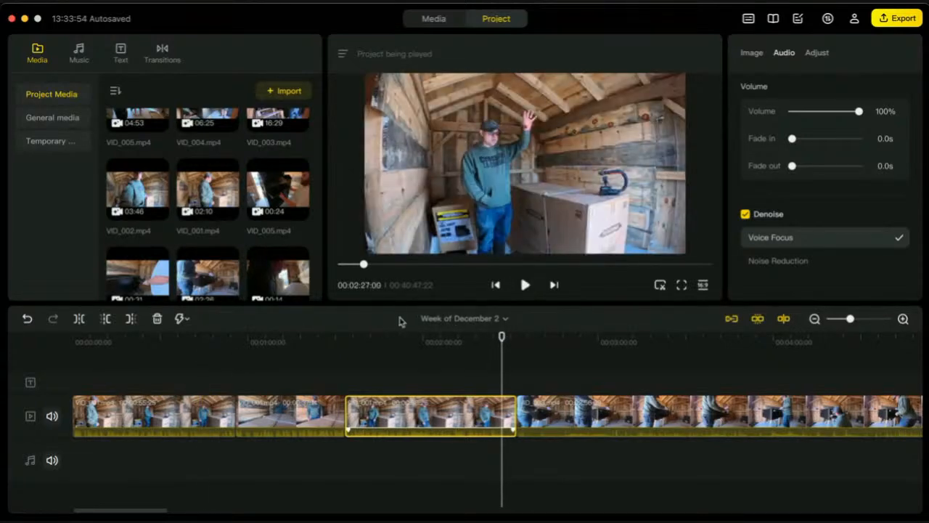
left_click(129, 322)
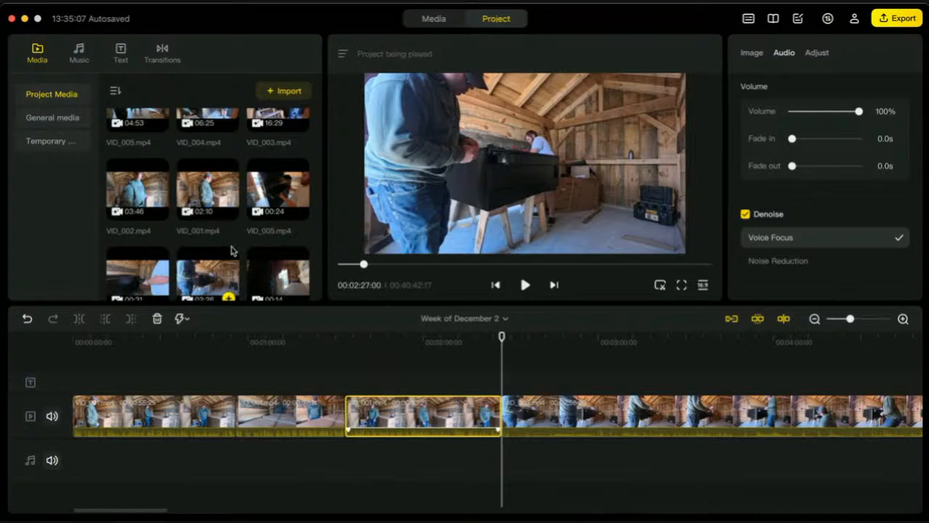
Insert VID_002.mp4 into the timeline at 00:02:27:00 and trim off about the first 7 seconds of it.
left_click(158, 211)
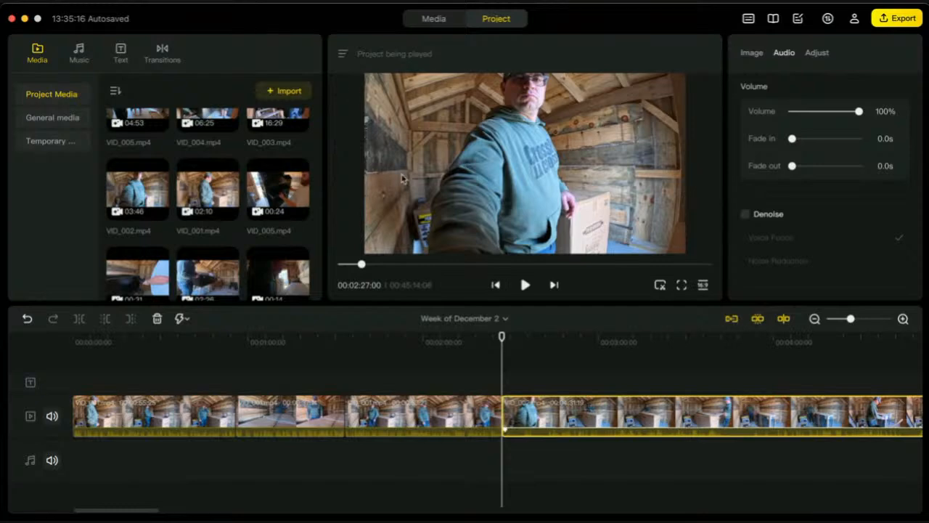
left_click(525, 286)
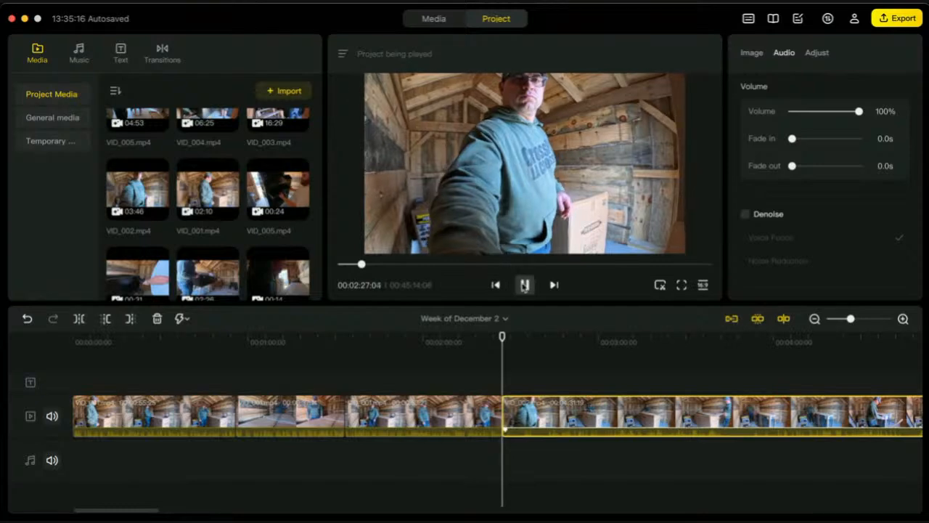
left_click(524, 284)
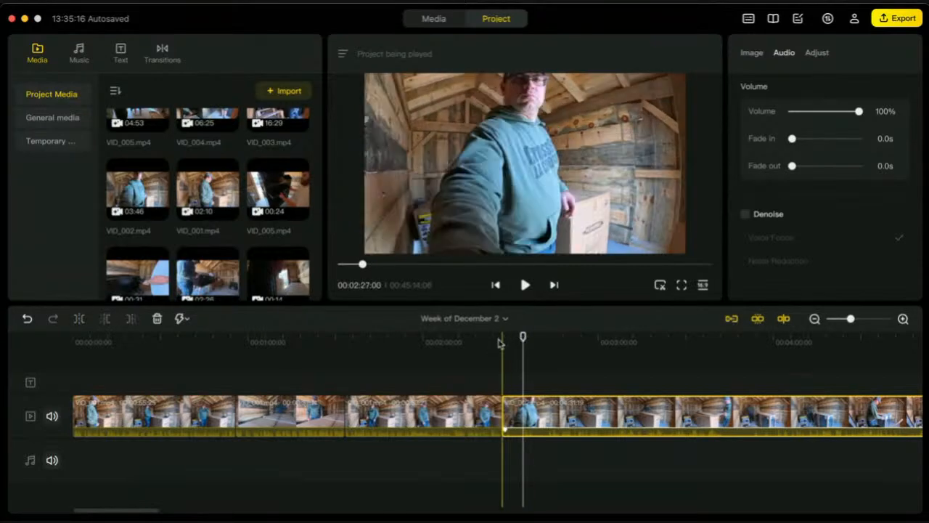
left_click(108, 320)
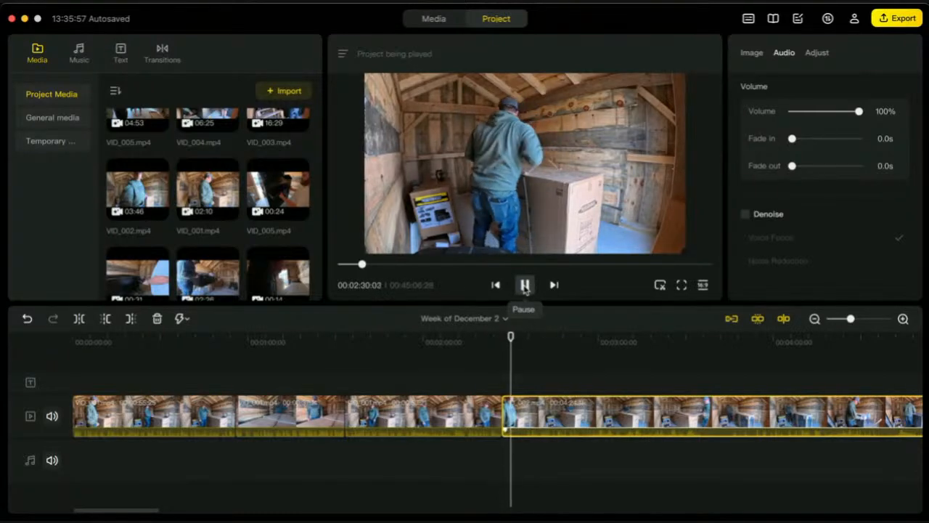
Split the VID_002.mp4 clip at 00:02:30:22 and cut out the section from there to 00:02:49:13.
left_click(525, 286)
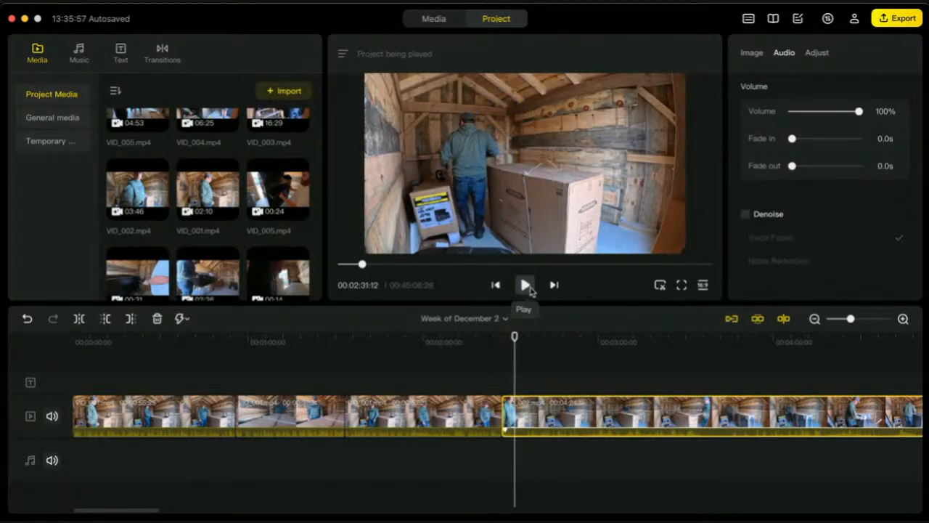
left_click_drag(515, 337, 504, 341)
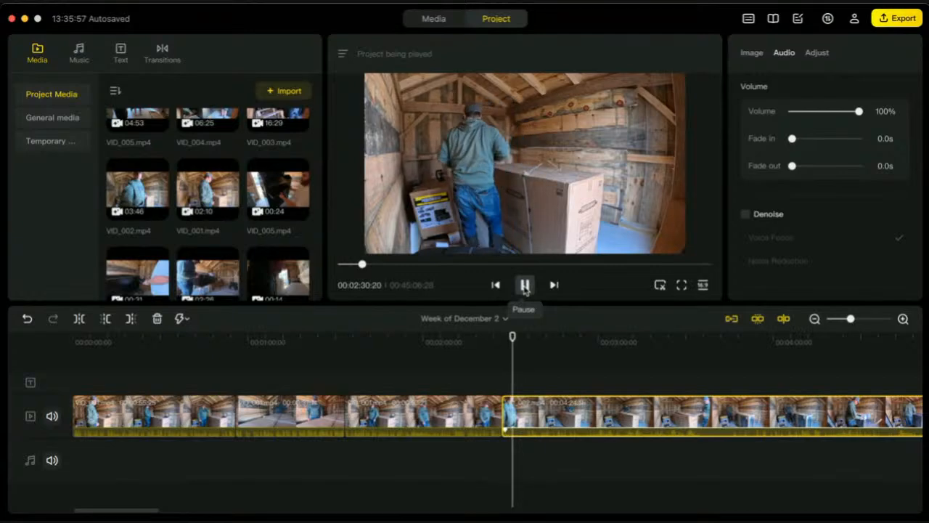
left_click(82, 320)
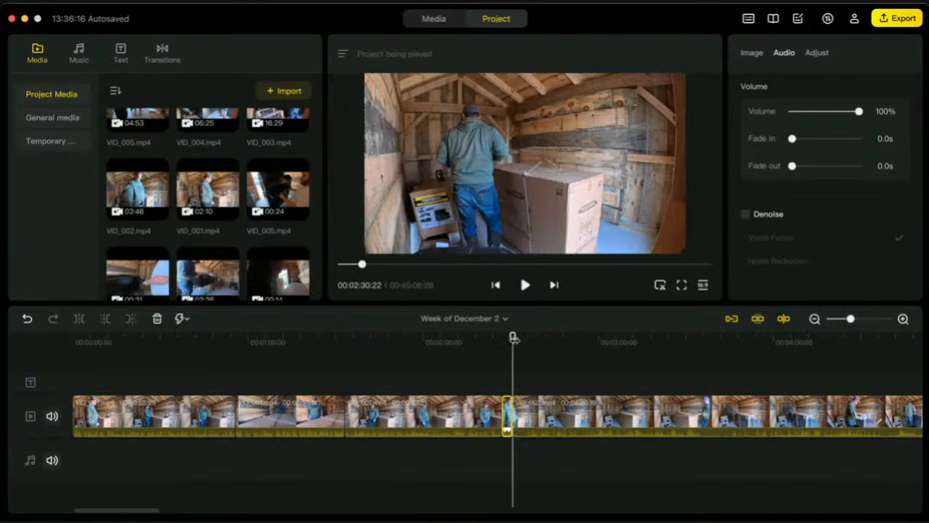
left_click_drag(515, 339, 568, 347)
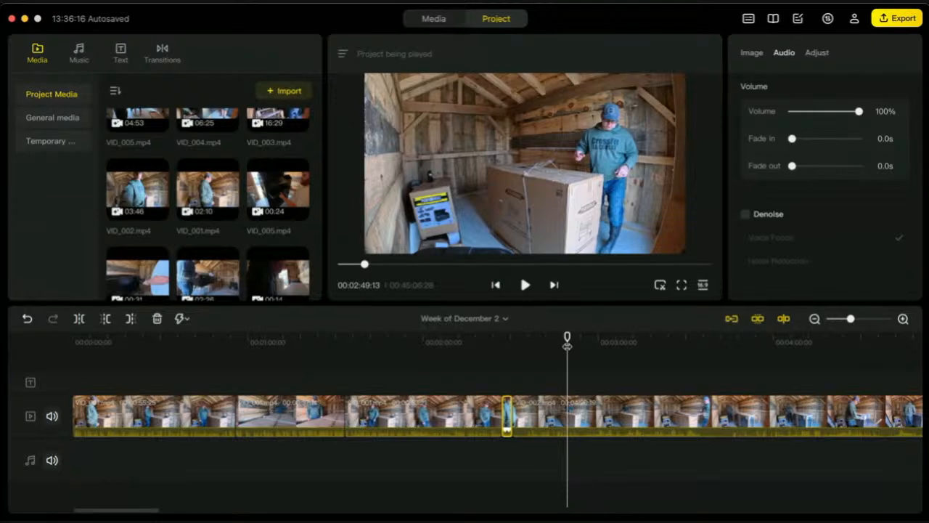
left_click(107, 325)
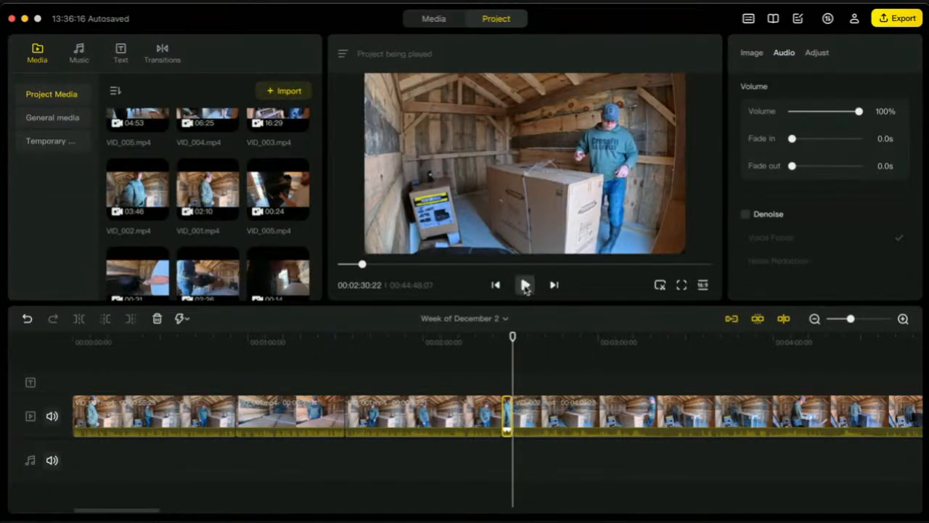
Play VID_002.mp4 on to 00:02:38:00, split it there and cut out about the next 13 seconds.
left_click(525, 285)
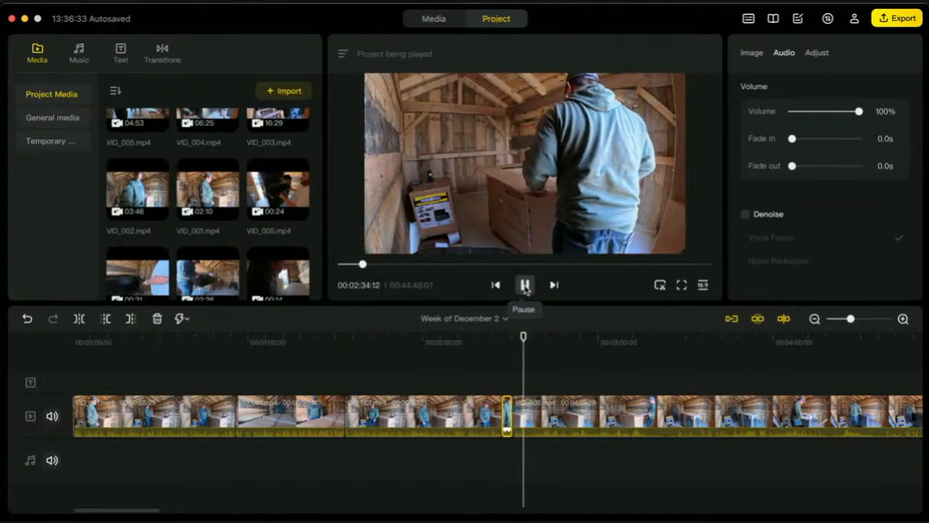
left_click(526, 285)
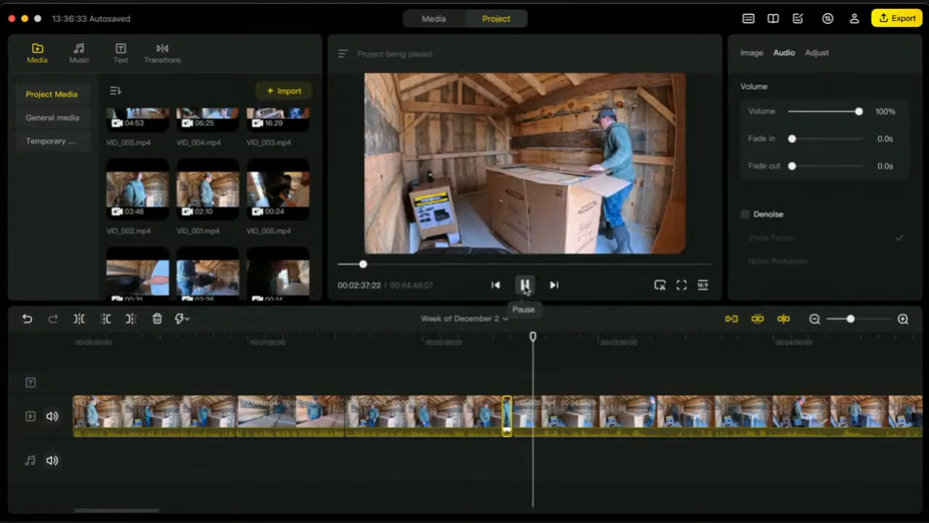
left_click(79, 321)
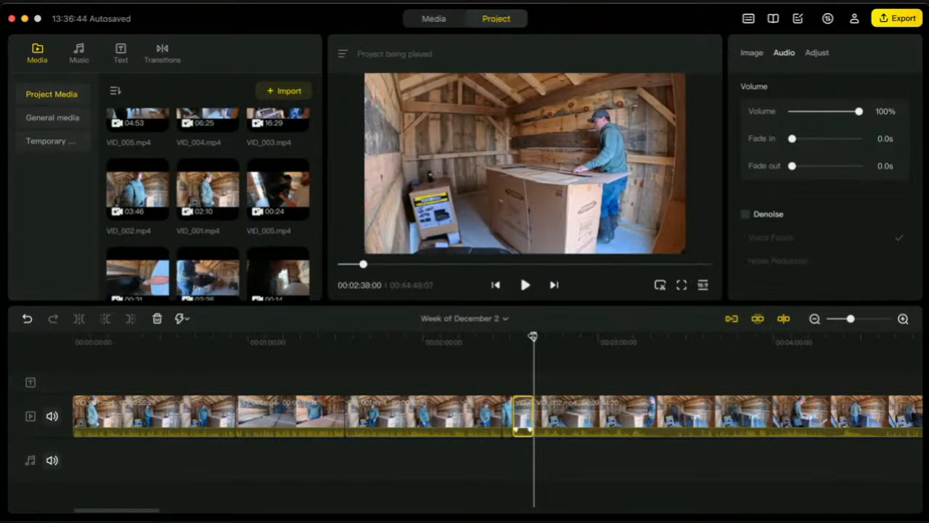
left_click_drag(536, 336, 571, 337)
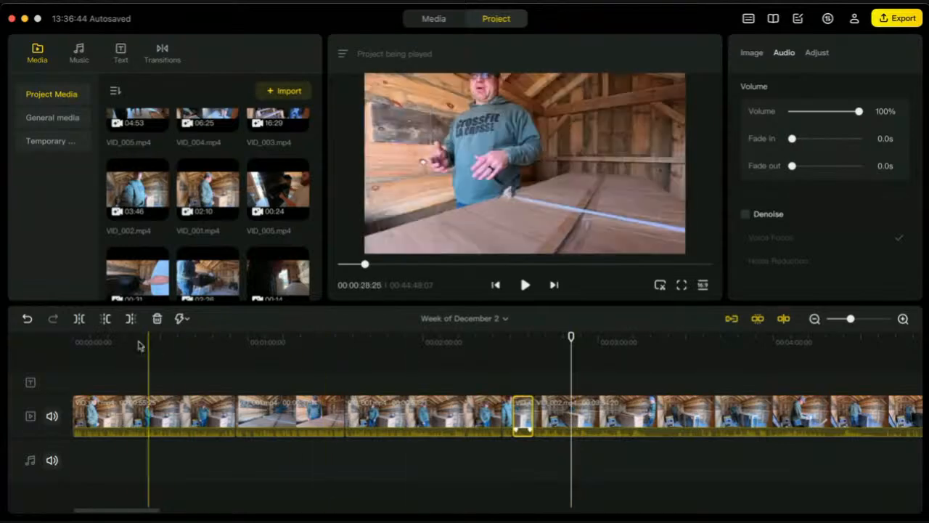
left_click(109, 323)
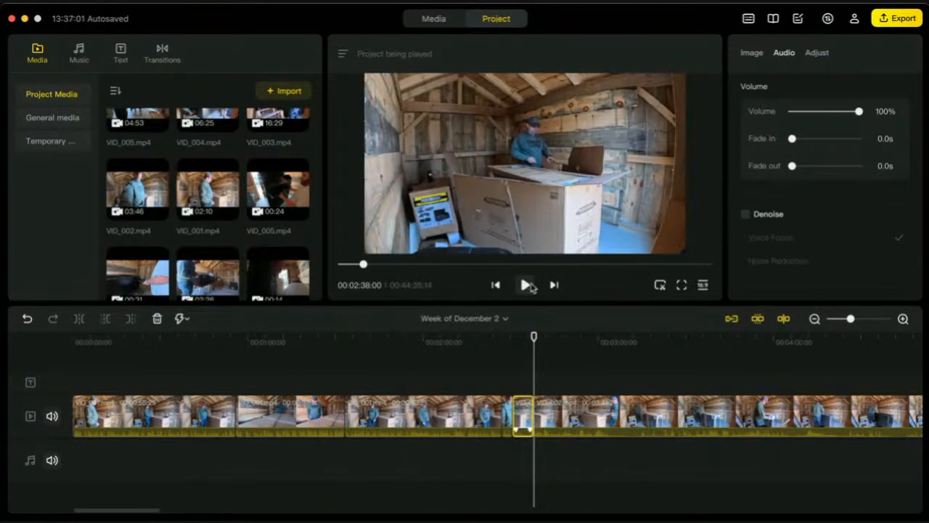
Play on to 00:02:46:01, split the VID_002.mp4 clip there and cut out the section from there to 00:04:10:20.
left_click(527, 285)
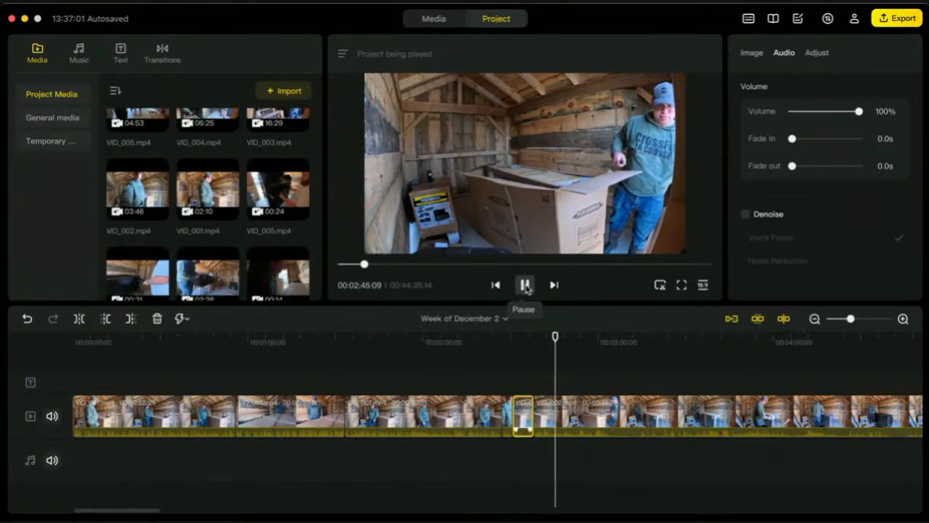
left_click(526, 285)
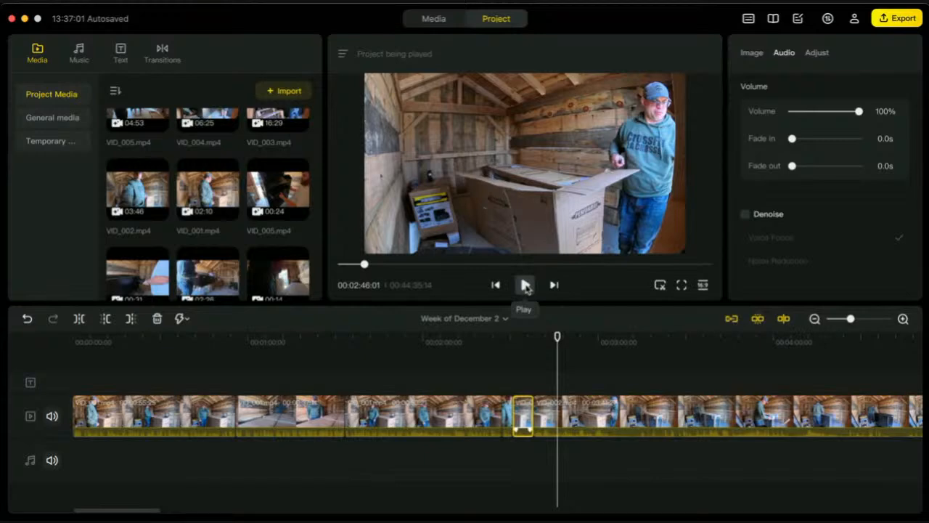
left_click(78, 320)
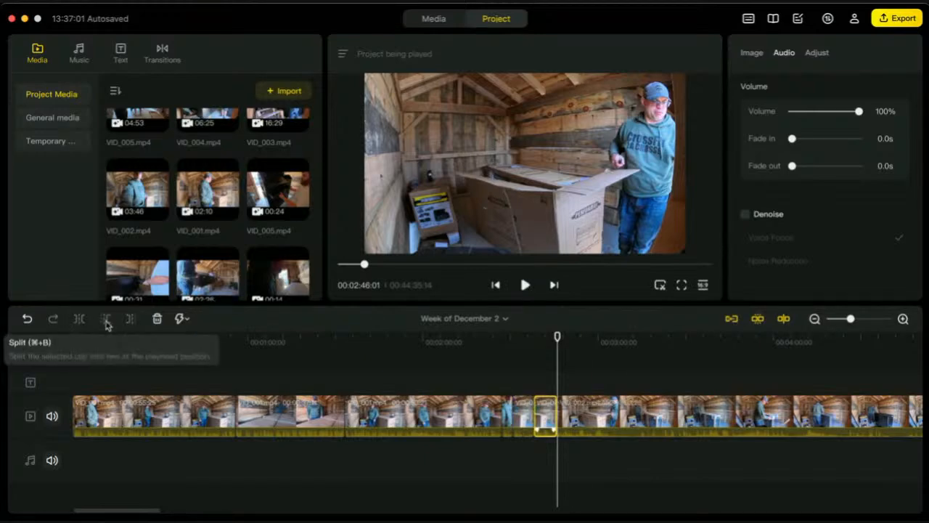
left_click_drag(558, 337, 805, 358)
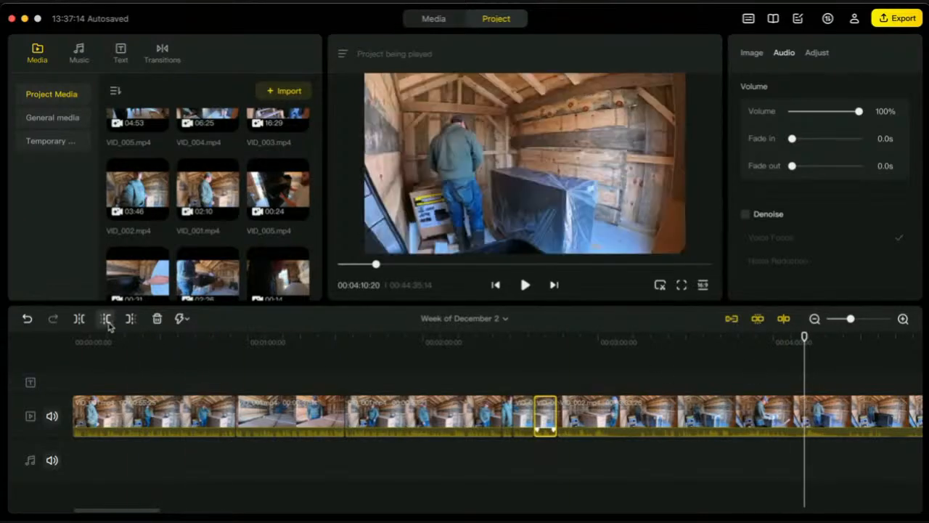
left_click(106, 318)
Replay the new cut, split the VID_002.mp4 clip at 00:02:51:08 and cut out the section from there to 00:04:37:25.
left_click_drag(564, 335, 549, 335)
left_click(526, 287)
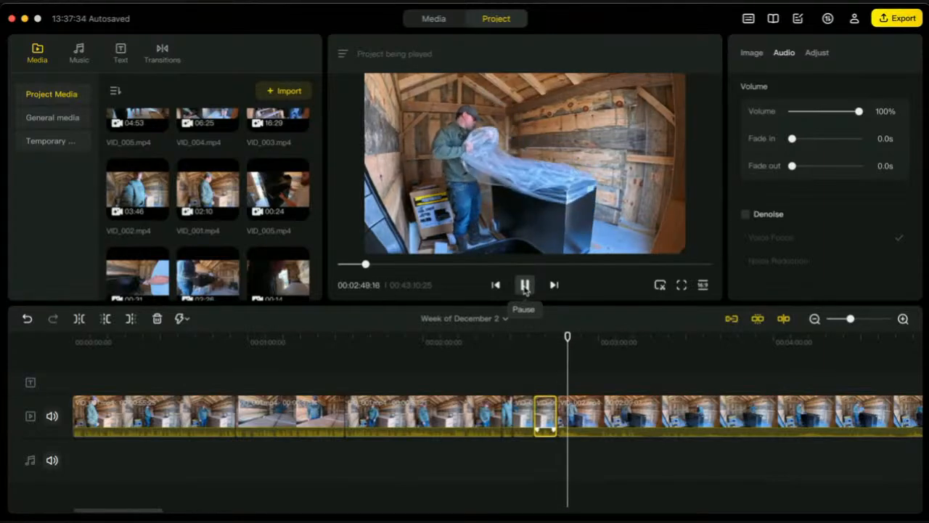
left_click(525, 286)
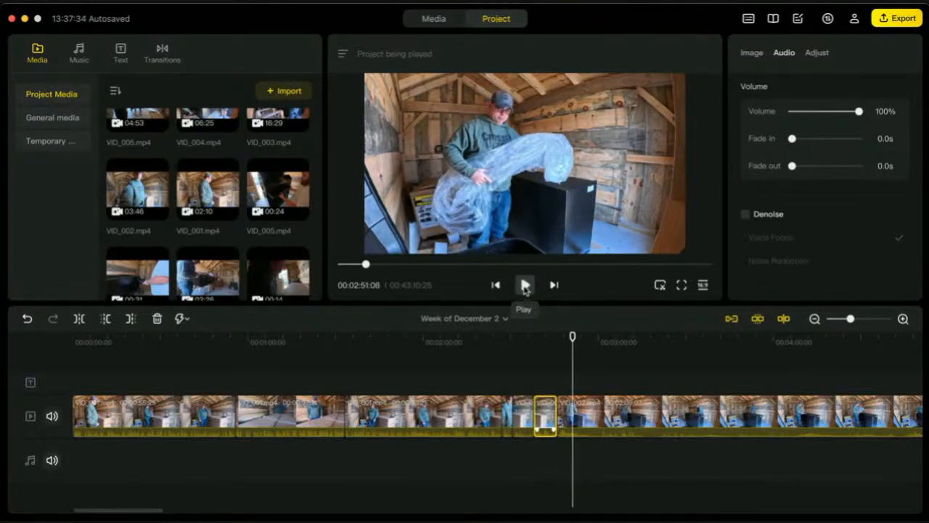
left_click(78, 319)
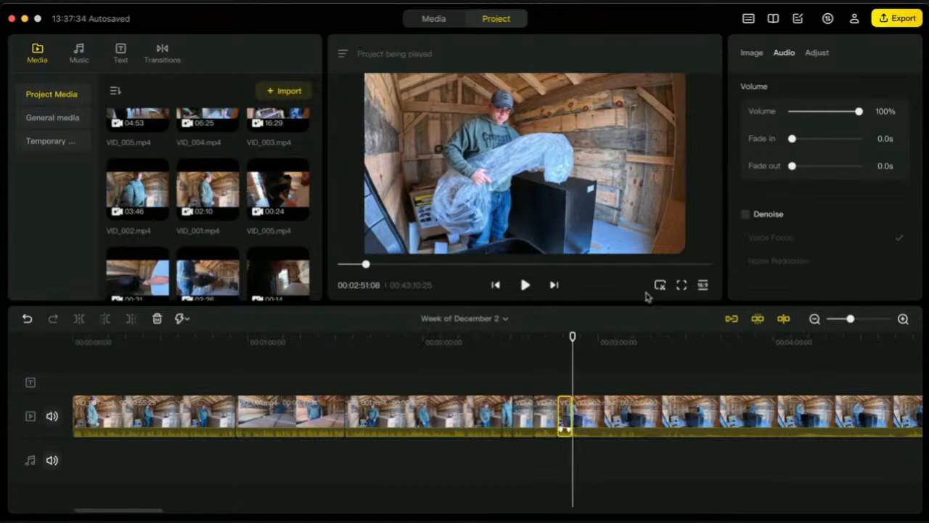
left_click_drag(573, 338, 885, 360)
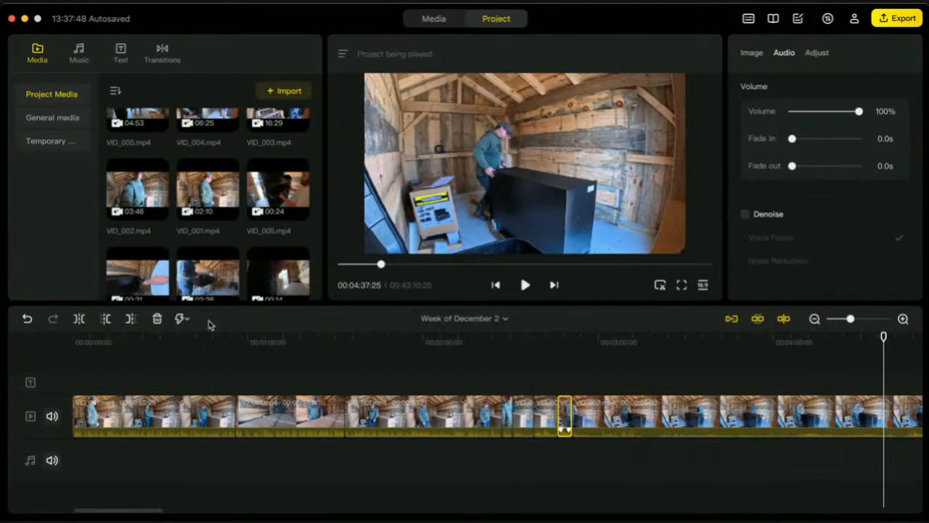
left_click(106, 319)
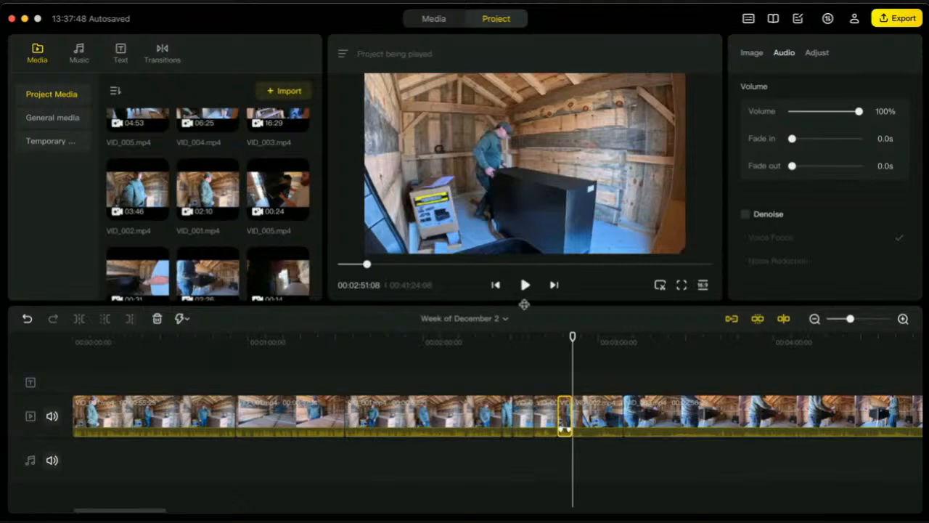
Skim the remaining VID_002.mp4 piece after 00:02:51:08 and delete it from the timeline.
left_click_drag(572, 336, 603, 337)
left_click(589, 415)
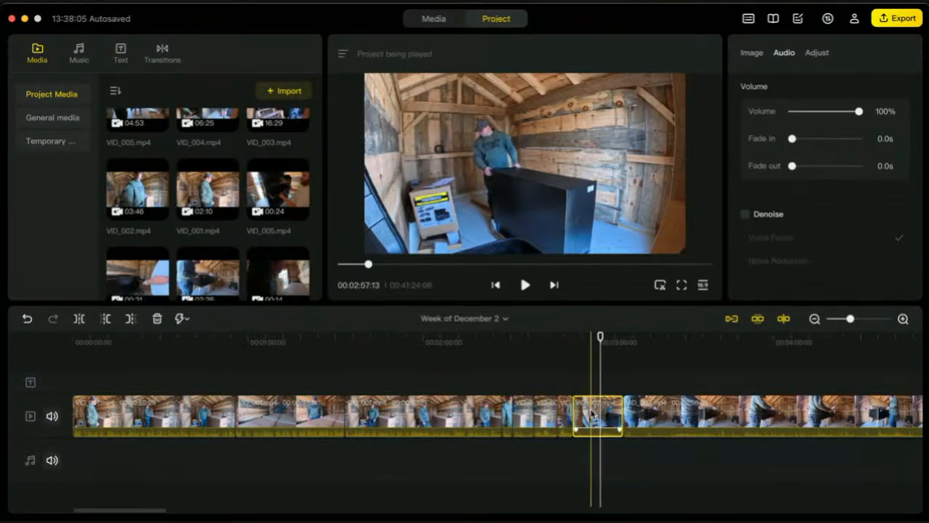
left_click(157, 318)
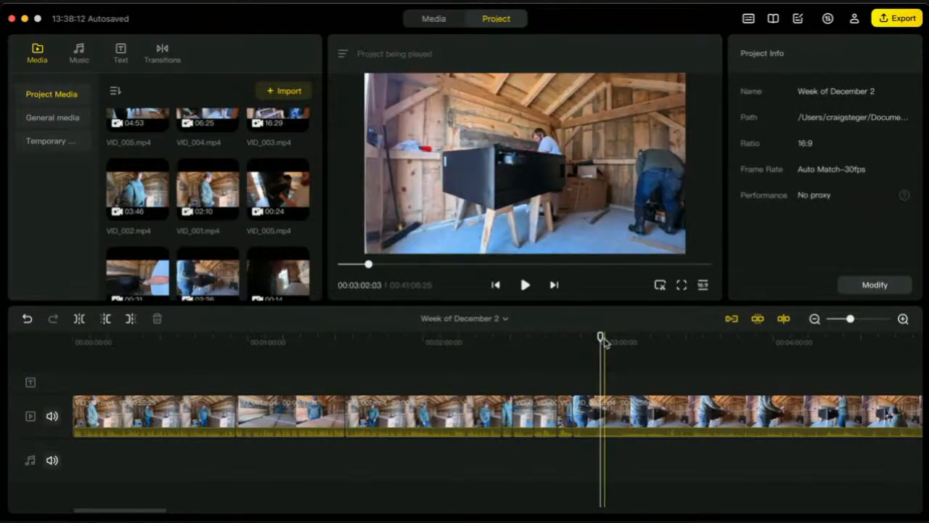
Skim the start of the following clip and insert VID_003.mp4 from the project media before it at 00:02:51:08.
left_click_drag(600, 337, 592, 339)
mouse_move(578, 339)
left_mouse_down()
mouse_move(595, 339)
mouse_move(577, 339)
left_mouse_up()
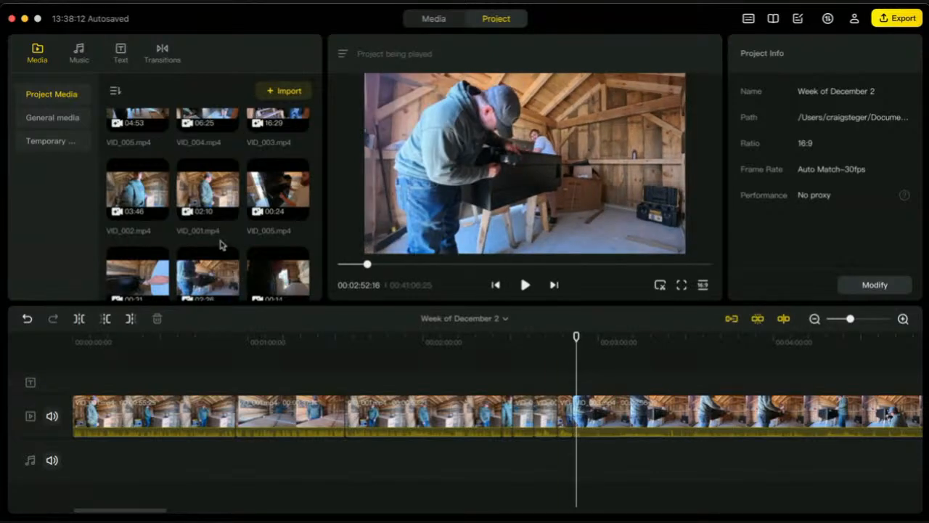
scroll(222, 245, "up", 2)
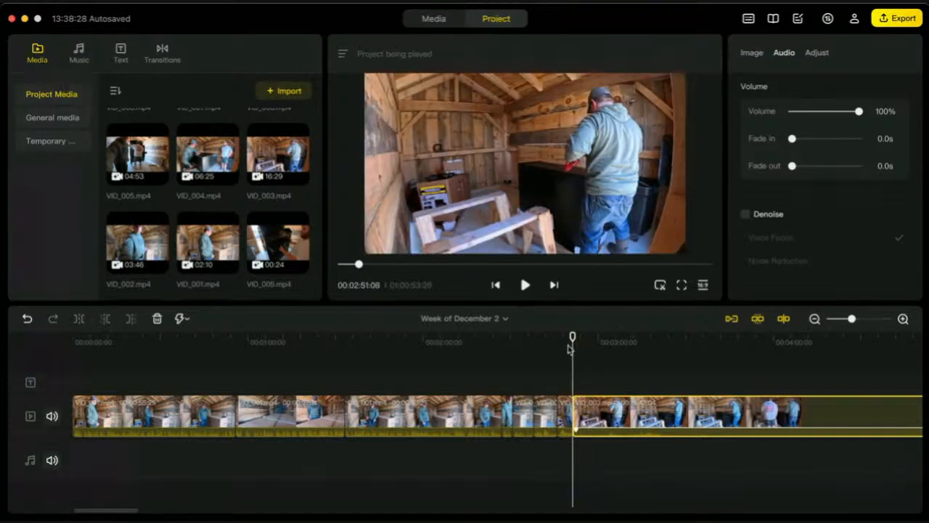
Play the transition into the inserted VID_003.mp4 clip from 00:02:47:19 to 00:02:53:14 to check its beginning.
left_click_drag(569, 349, 561, 344)
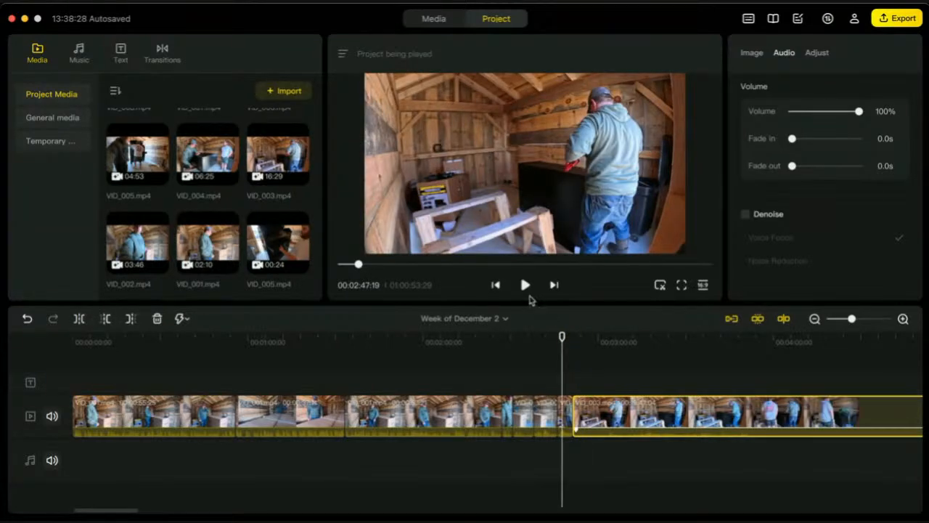
left_click(525, 285)
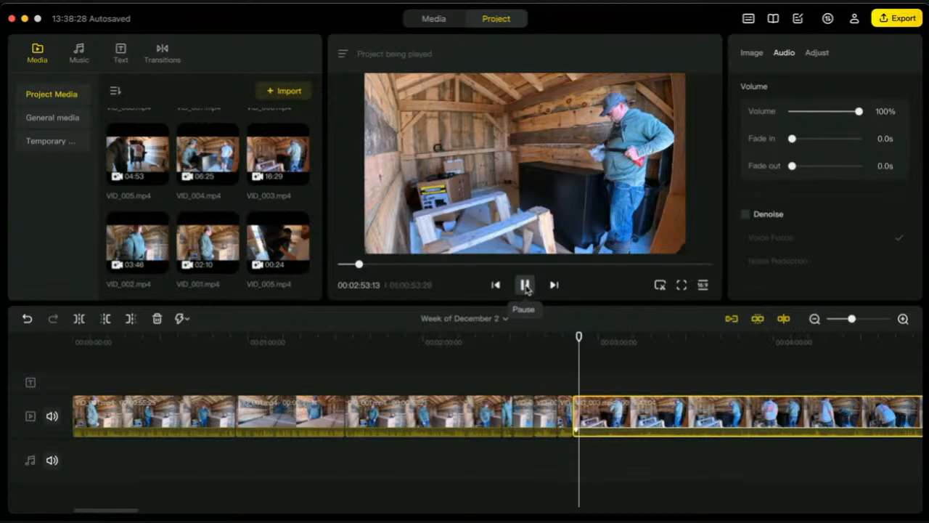
left_click(524, 286)
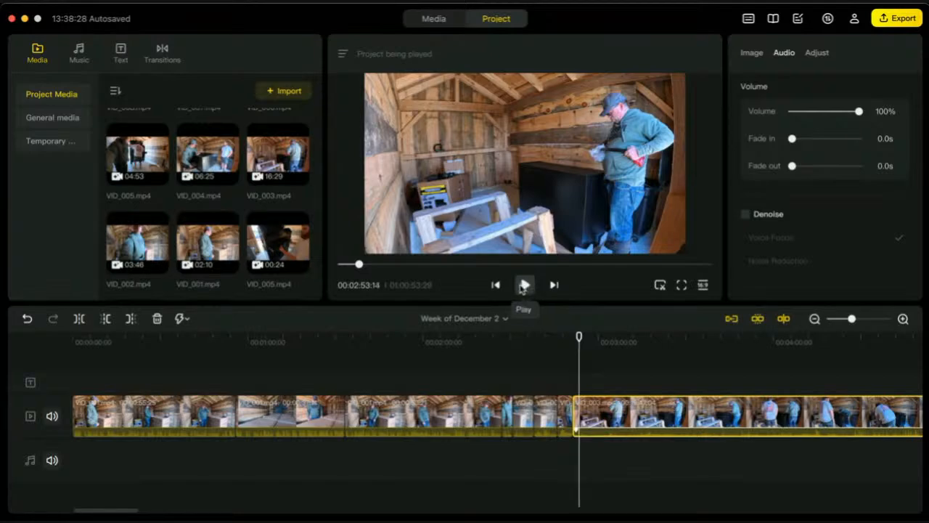